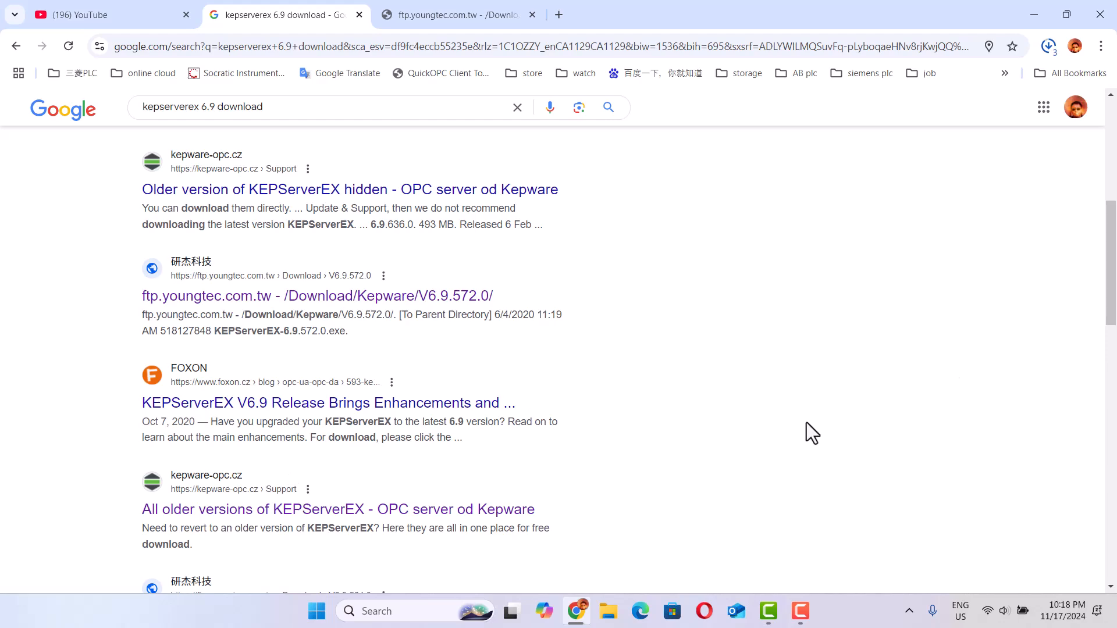
Run the KEPServerEX installer from the desktop as administrator, with English as the installer language
drag(1112, 251, 1090, 239)
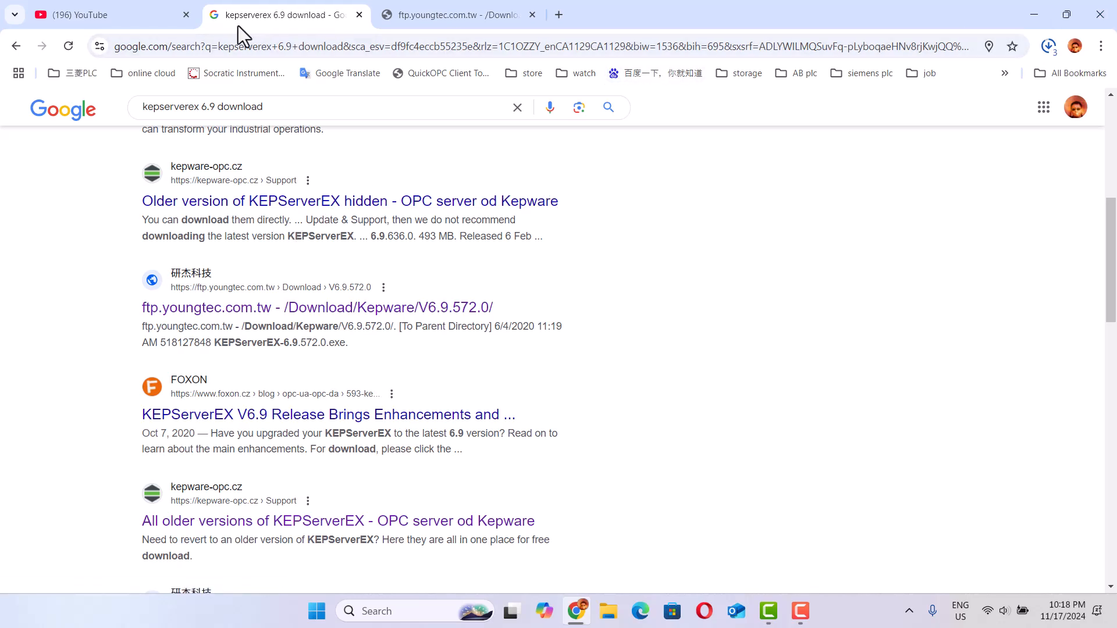
click(1036, 9)
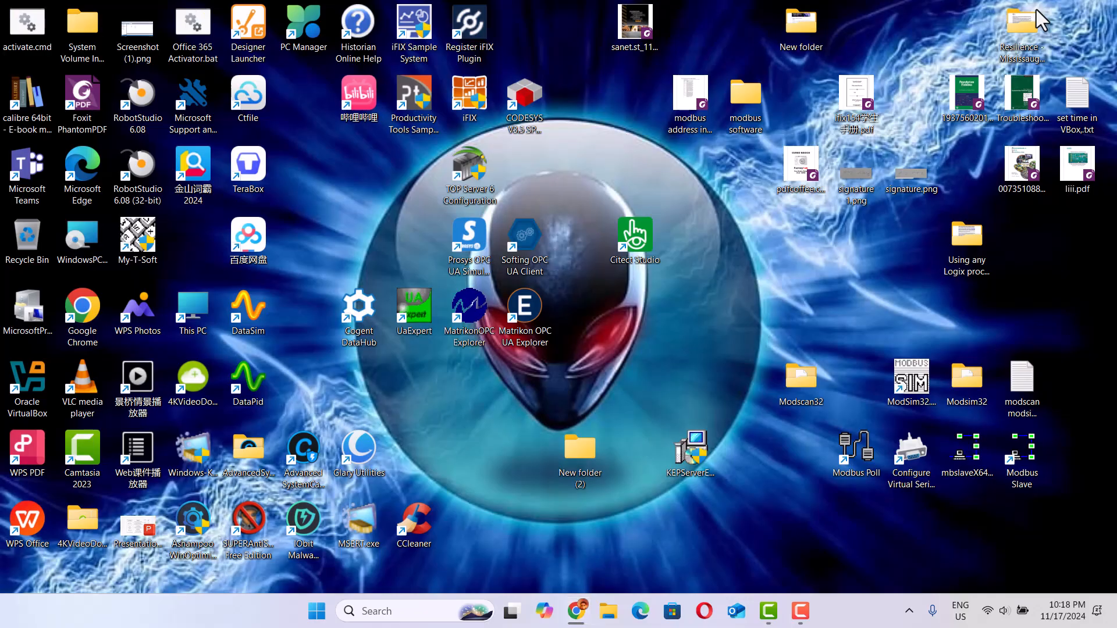
right_click(690, 465)
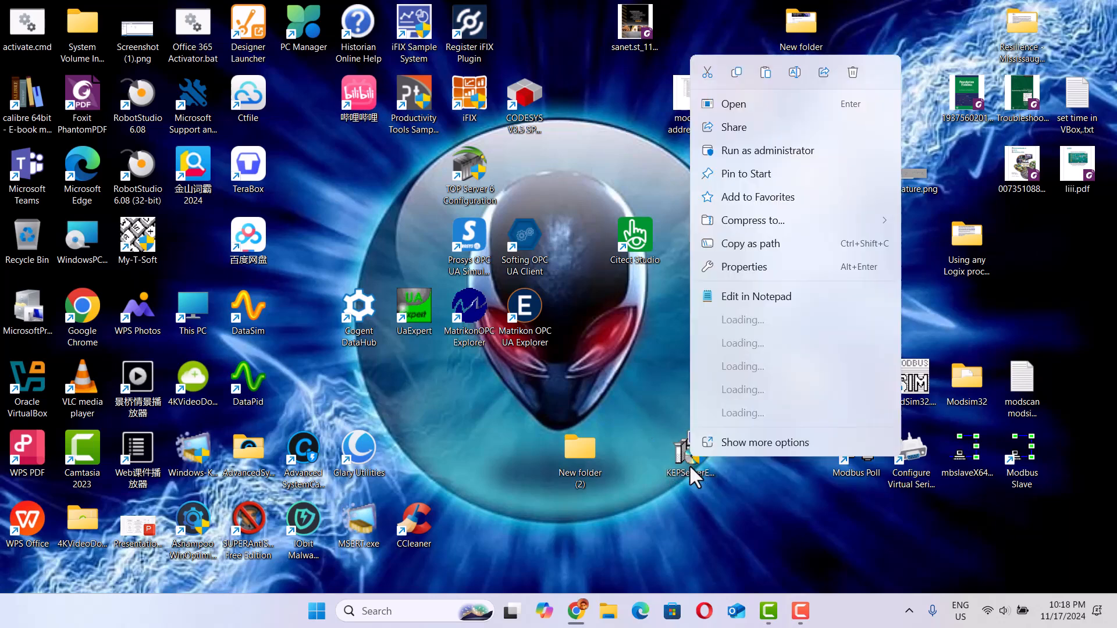
click(763, 150)
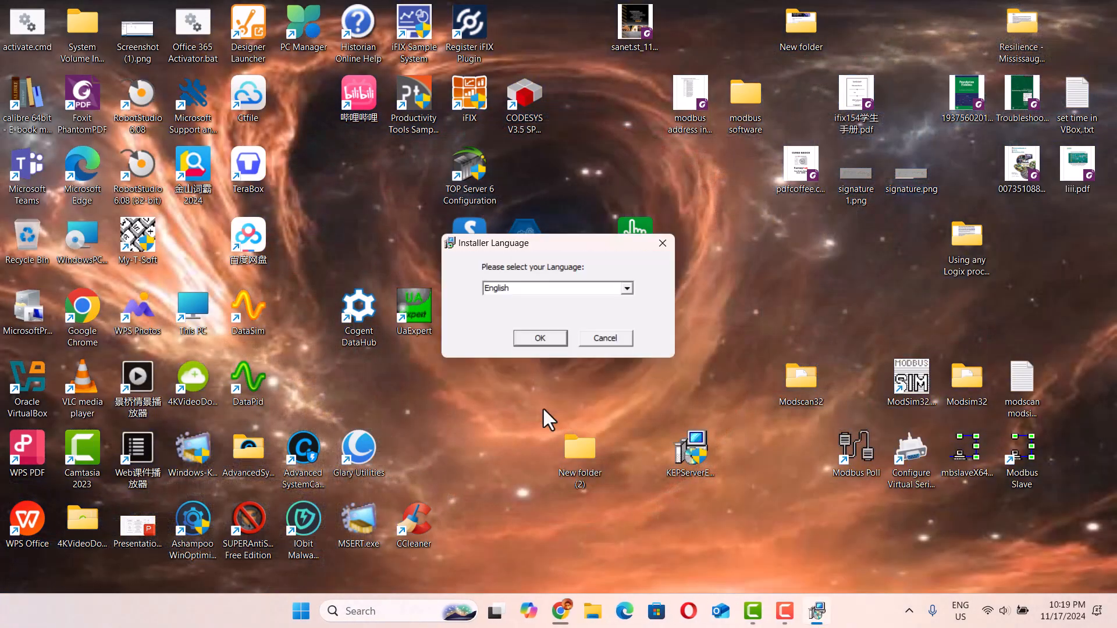
click(548, 340)
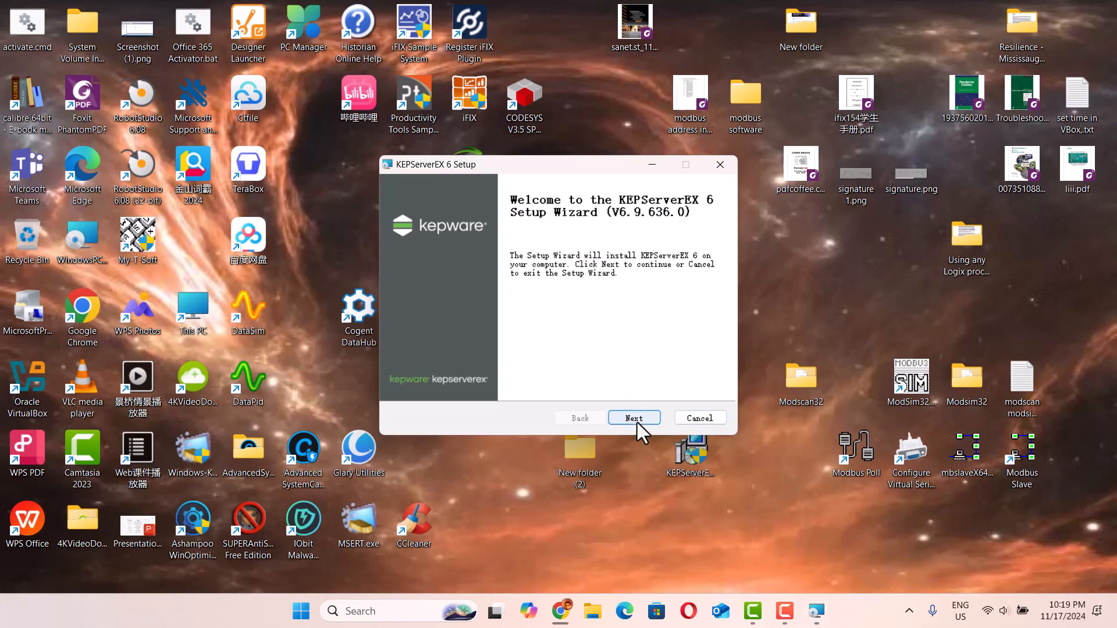
Begin the KEPServerEX 6 setup and accept the end-user license agreement
click(637, 420)
click(454, 380)
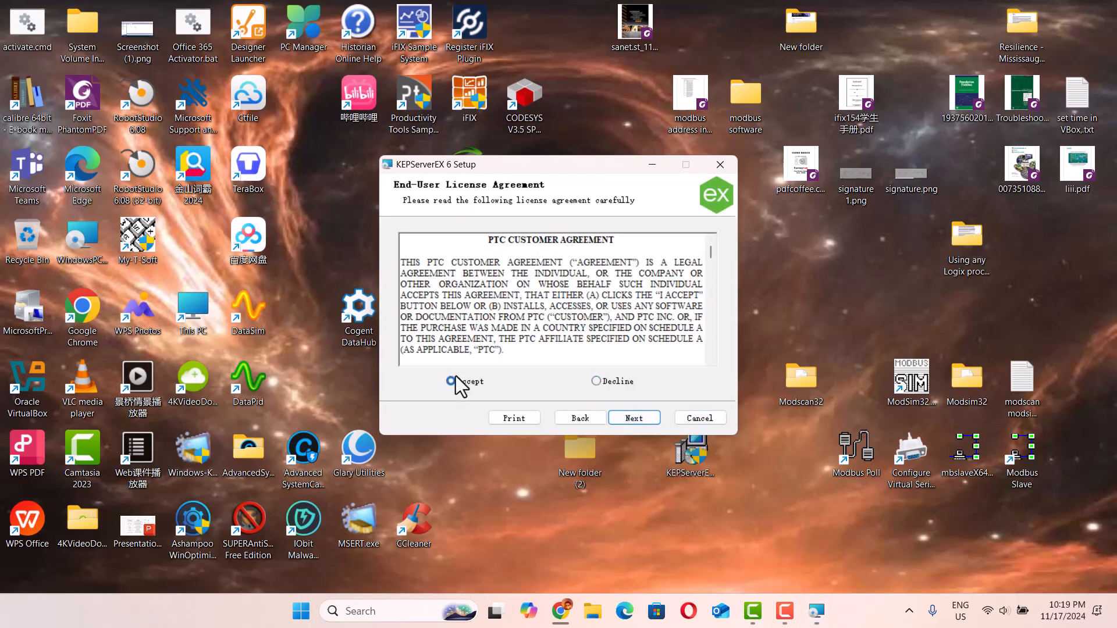
click(633, 419)
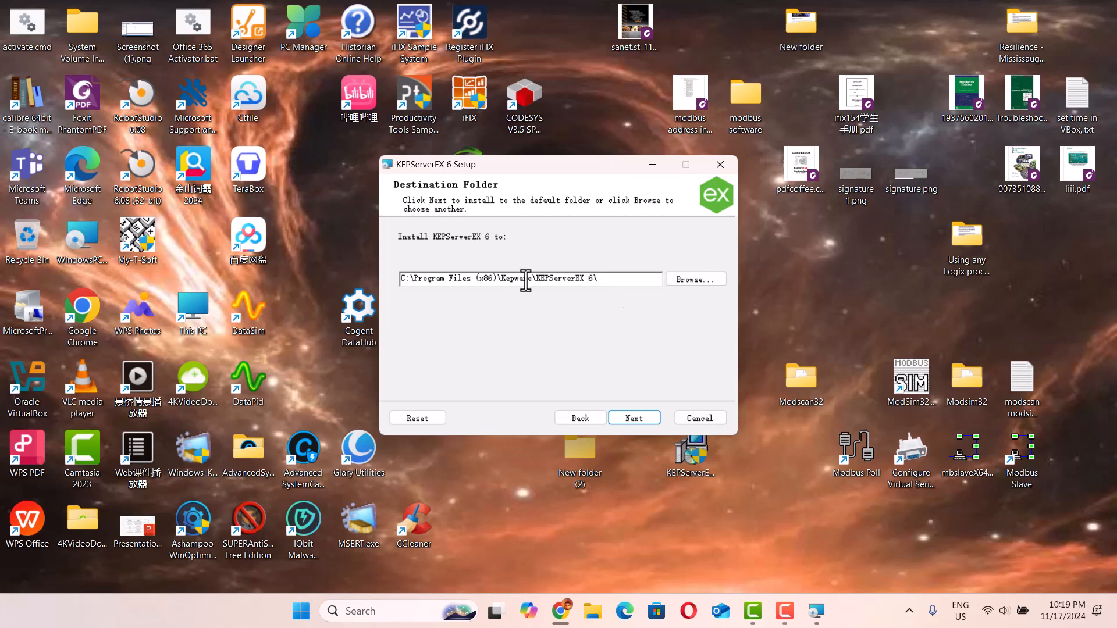
Keep the default destination and application data folders, with the configuration desktop shortcut enabled
click(634, 418)
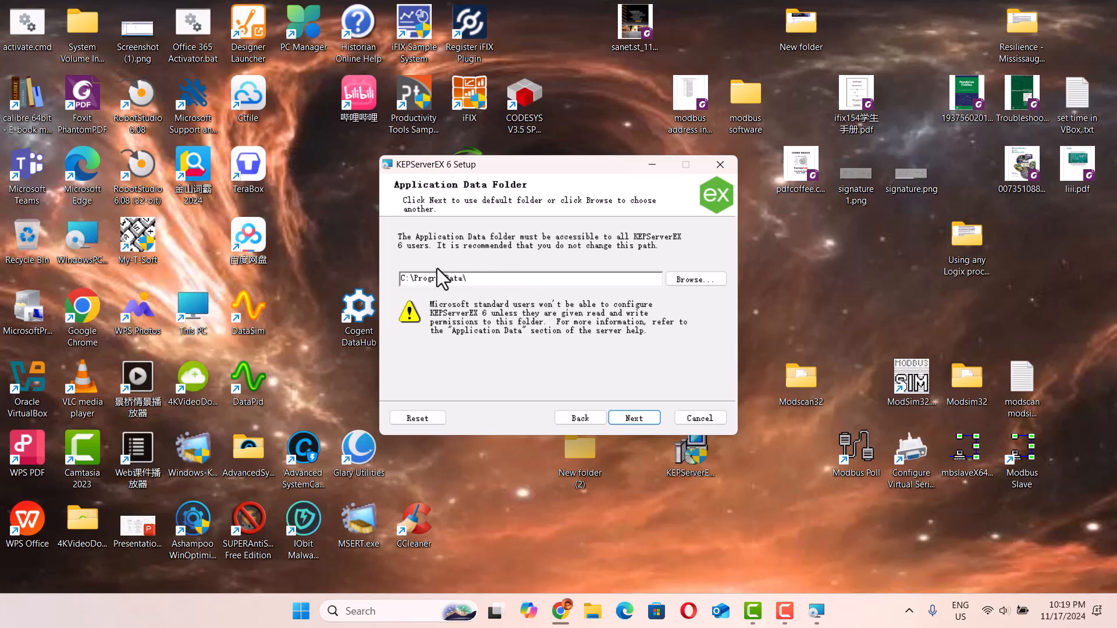
click(639, 421)
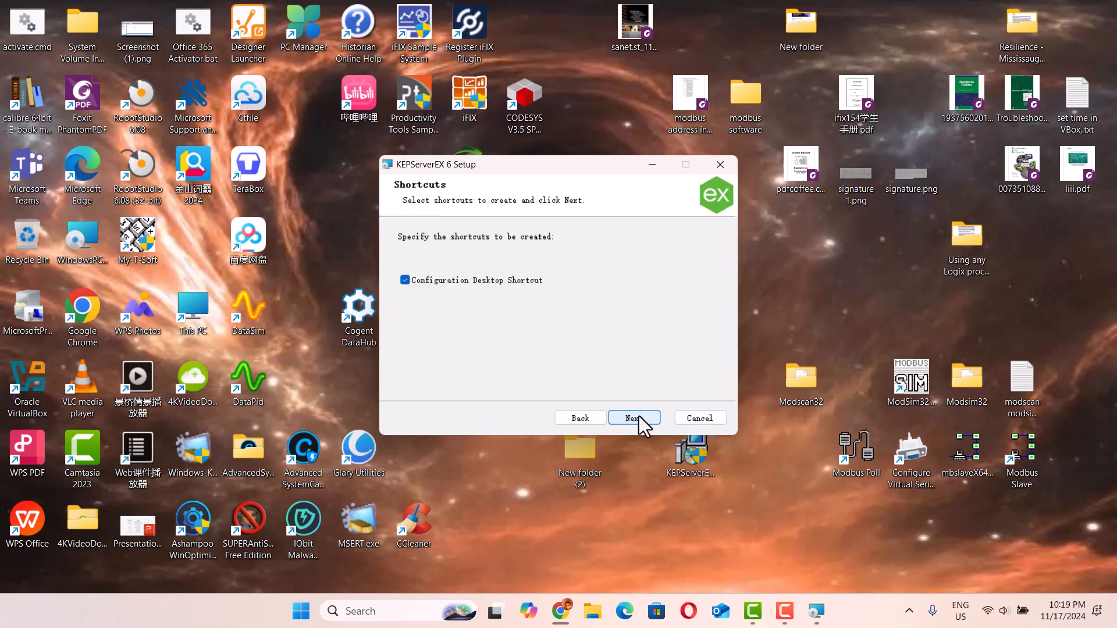
click(639, 421)
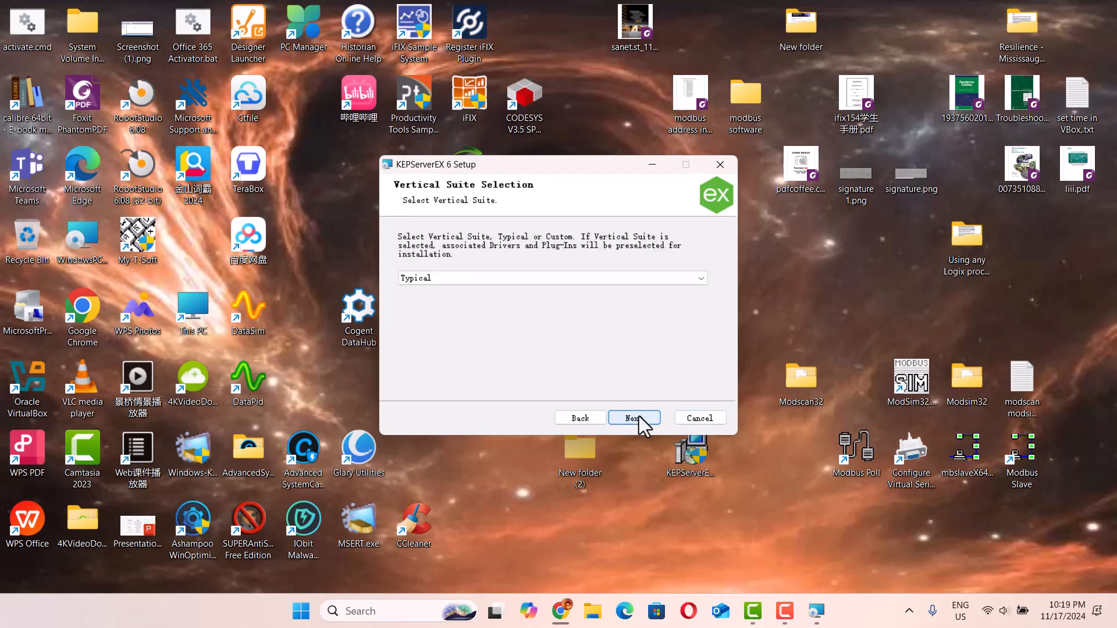
Choose Building Automation as the vertical suite and continue to the feature selection
click(700, 279)
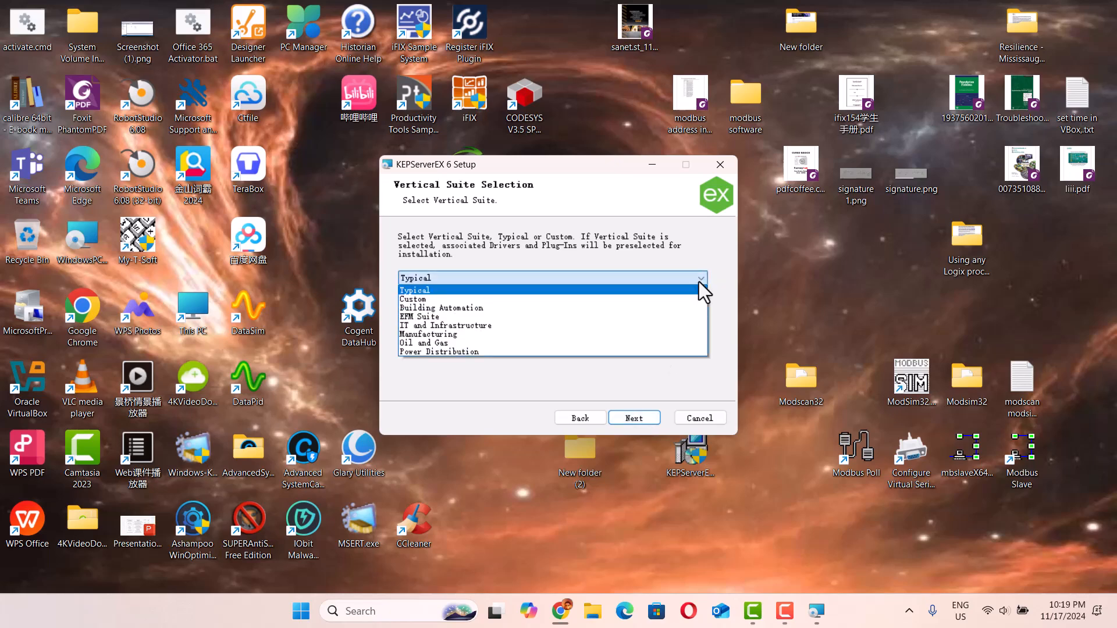
click(452, 311)
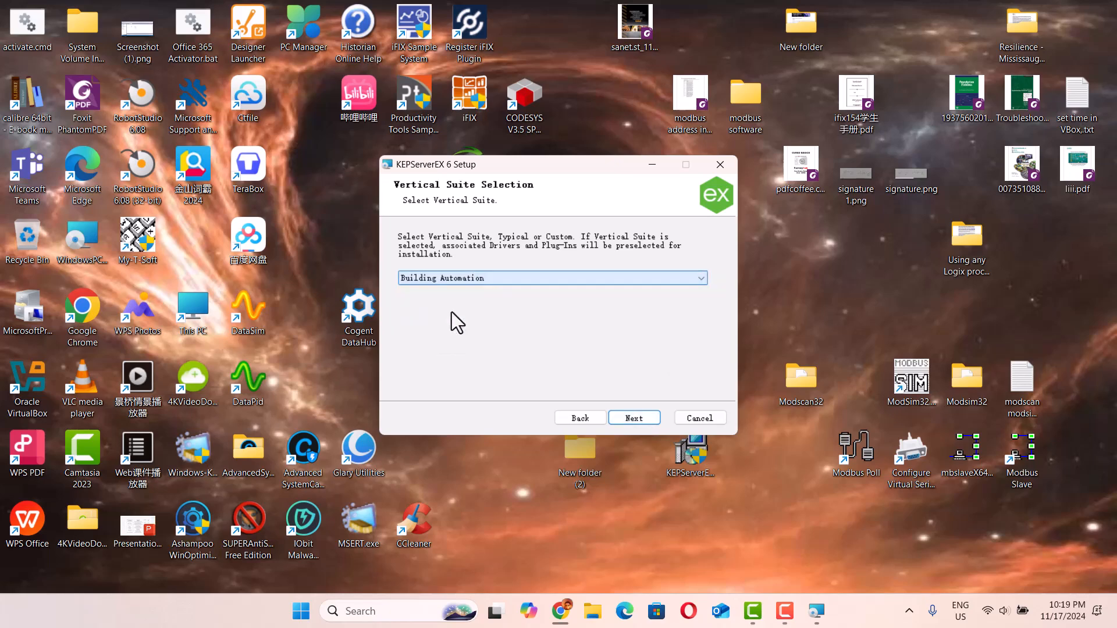
click(632, 416)
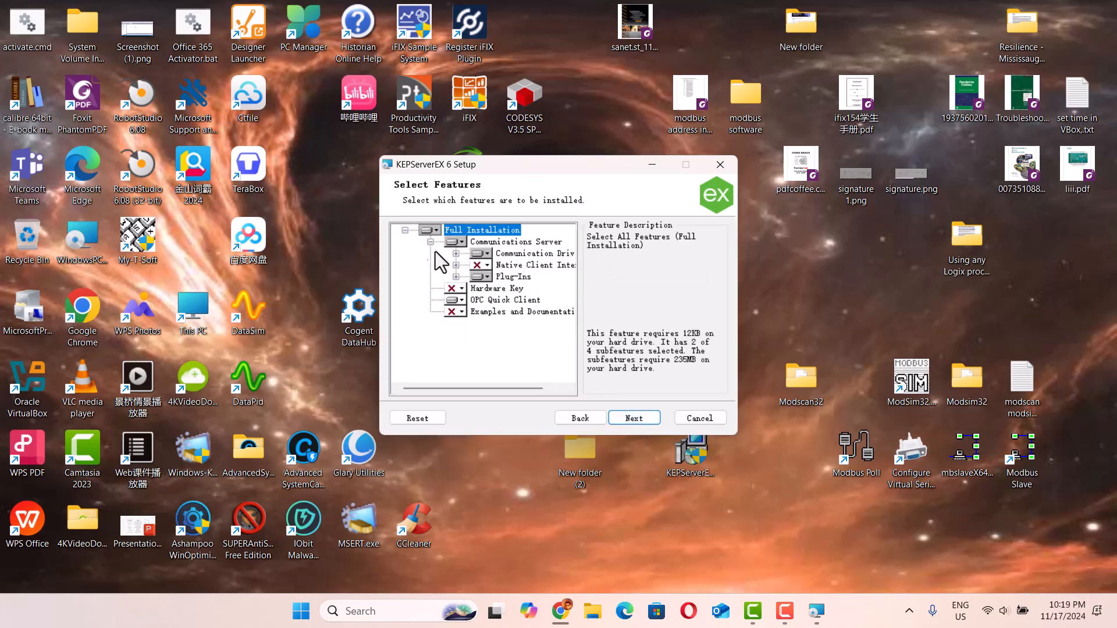
Set Communication Drivers, Native Client Interfaces and Plug-Ins to install entirely on the local hard drive
click(488, 258)
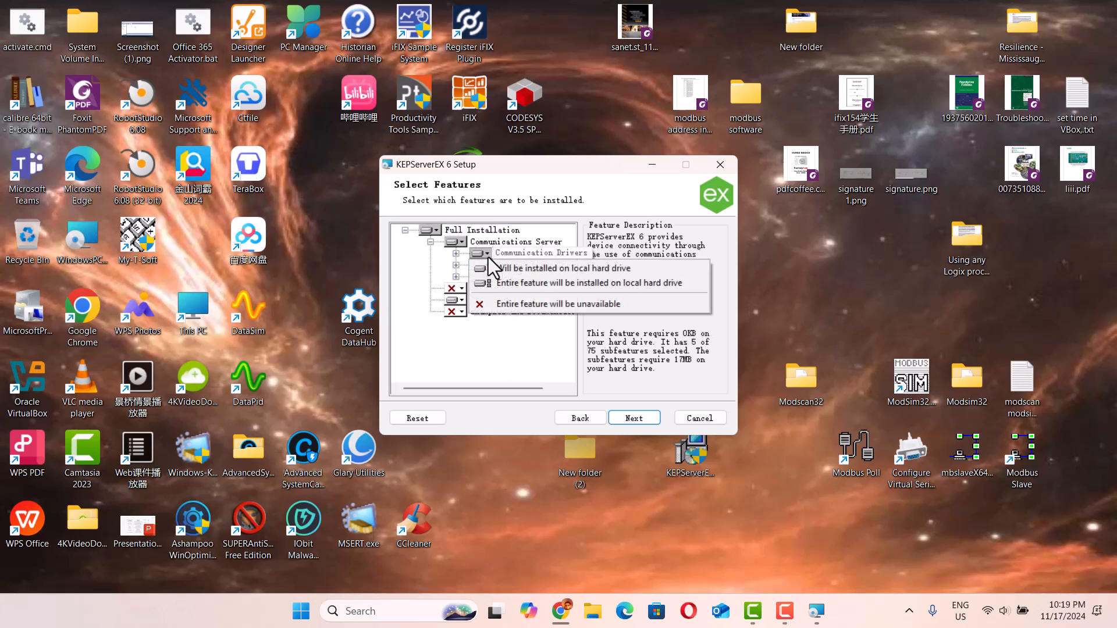
click(512, 282)
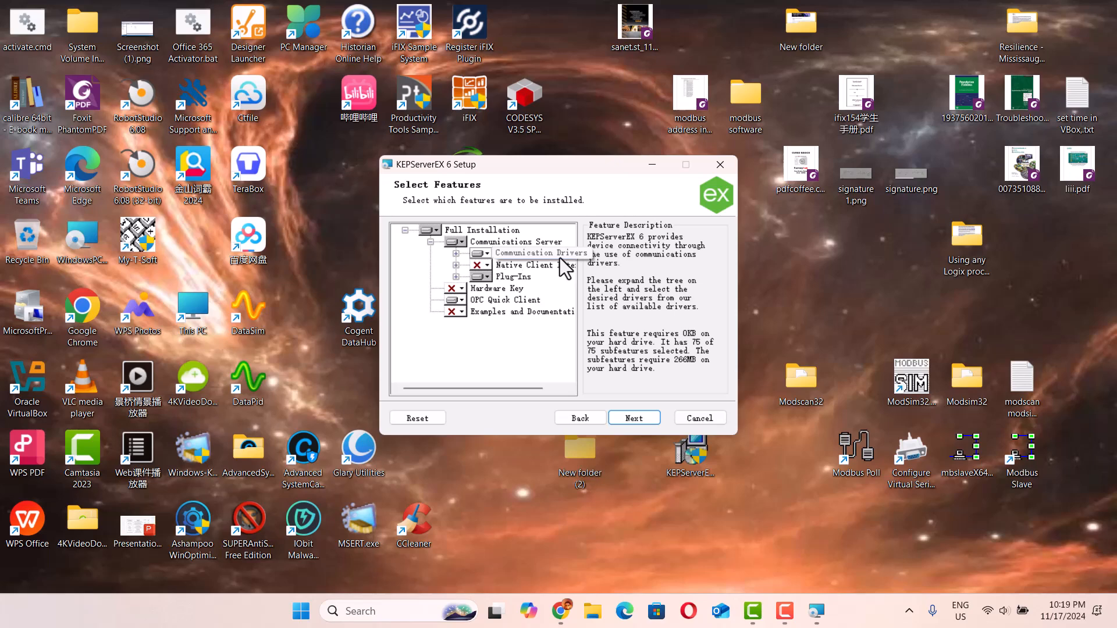
click(482, 265)
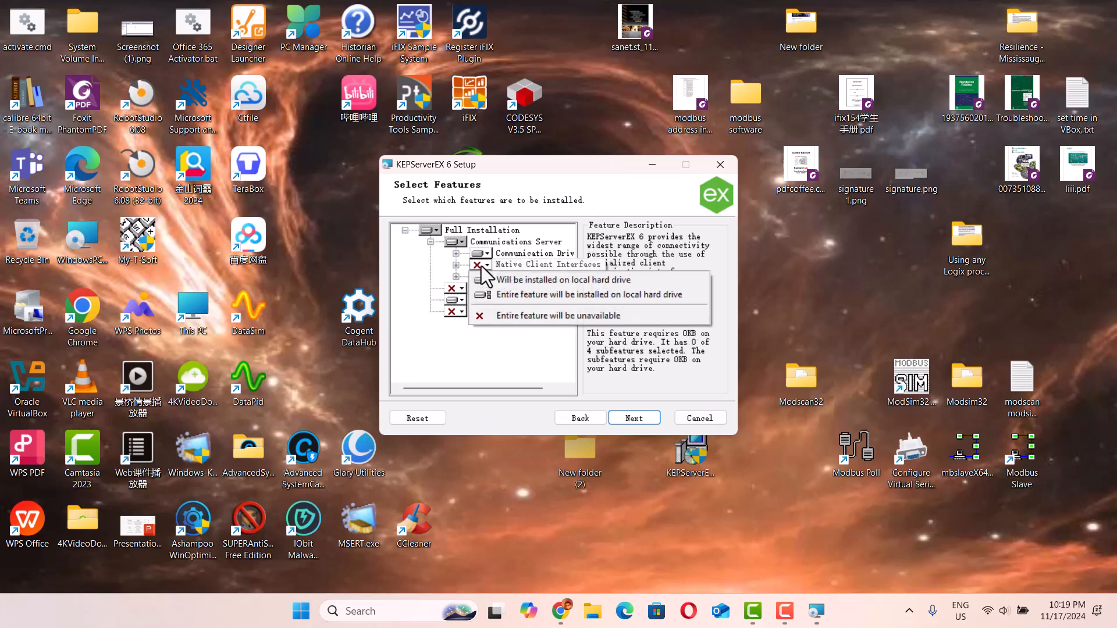
click(501, 295)
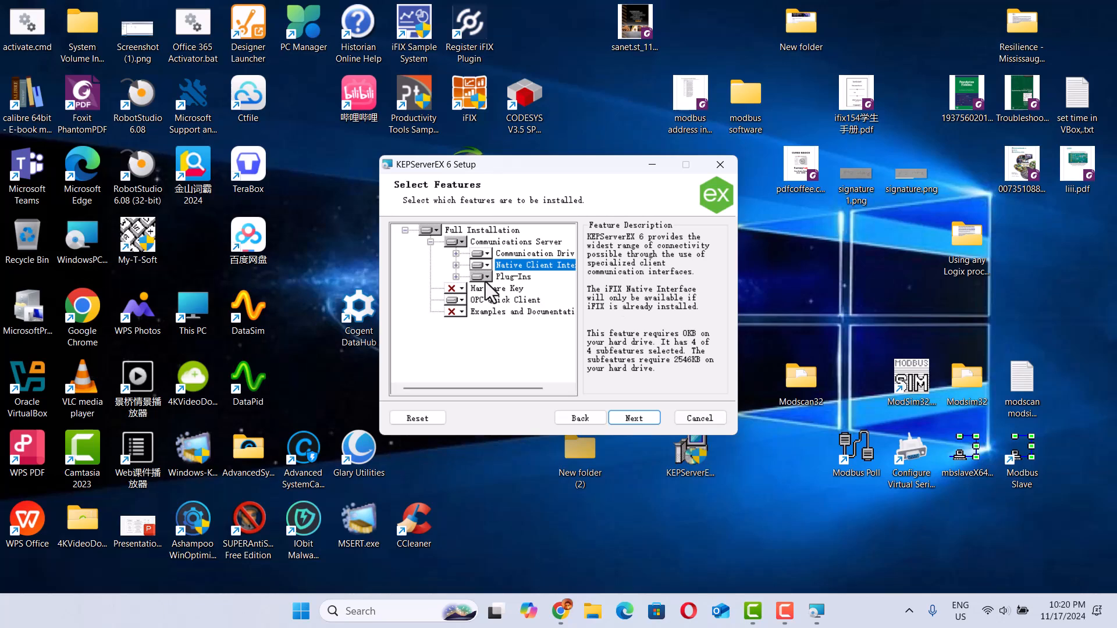
click(481, 277)
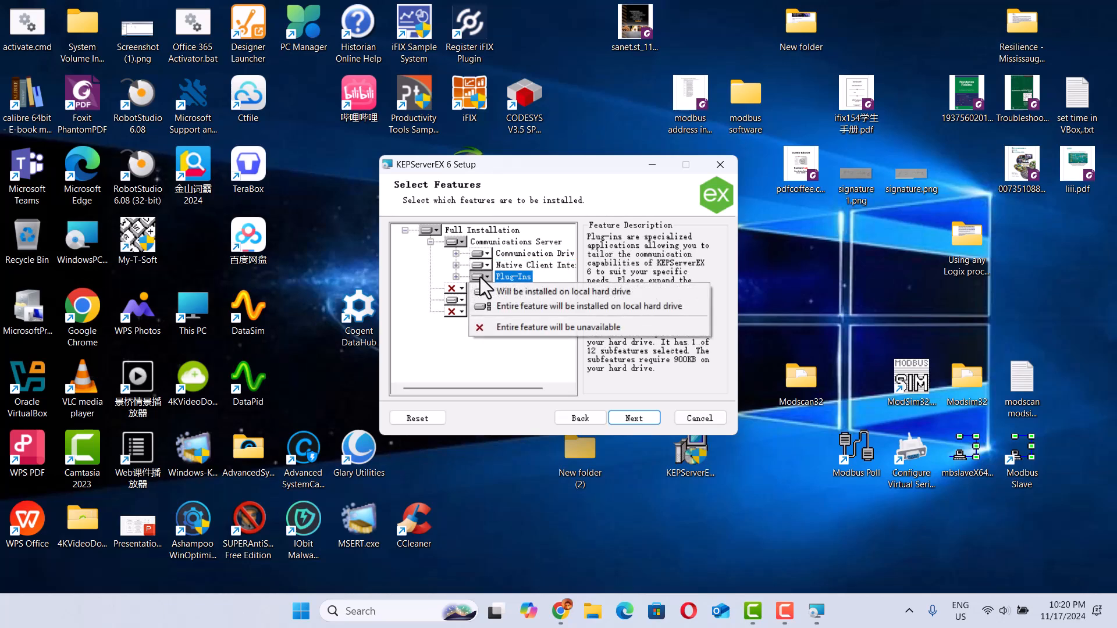
click(513, 306)
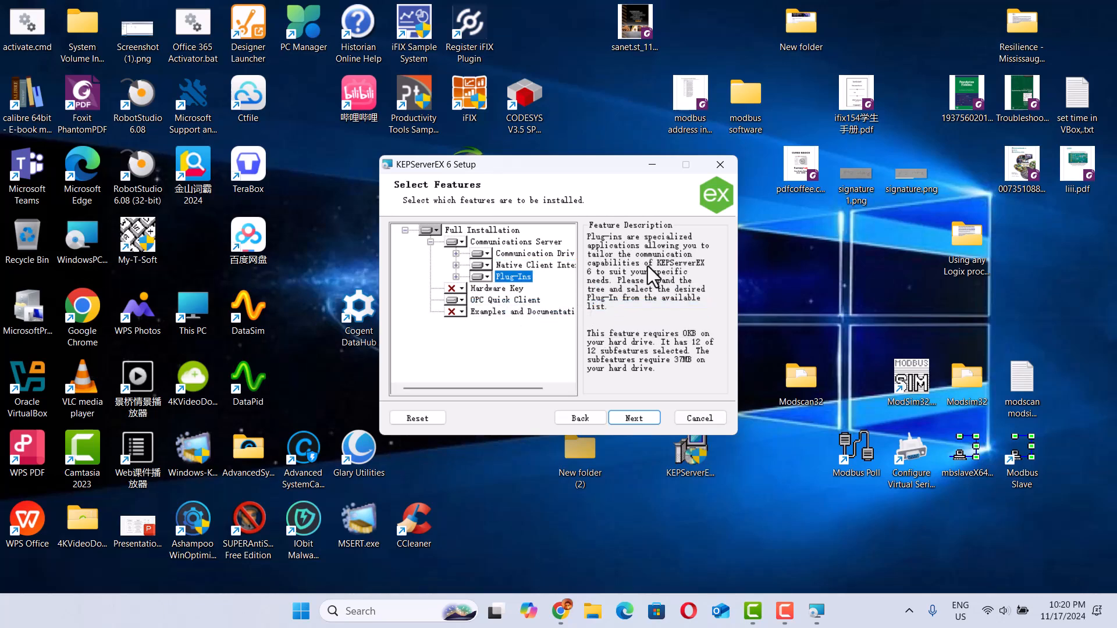
Set the Hardware Key and the Examples and Documentation features to install entirely on the local hard drive
click(456, 289)
click(499, 321)
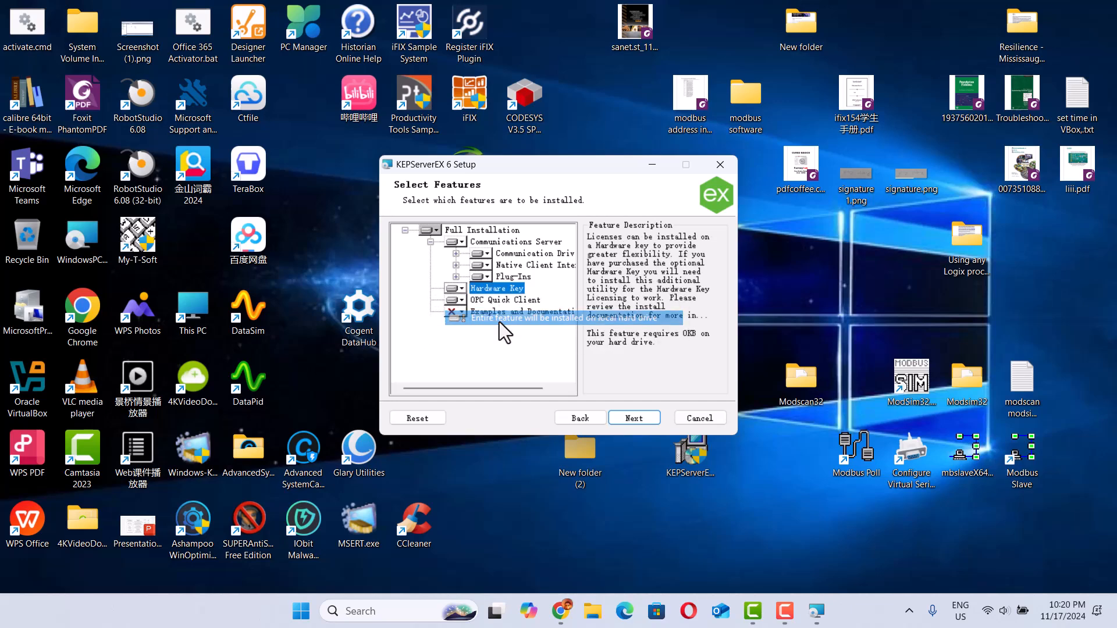
click(454, 312)
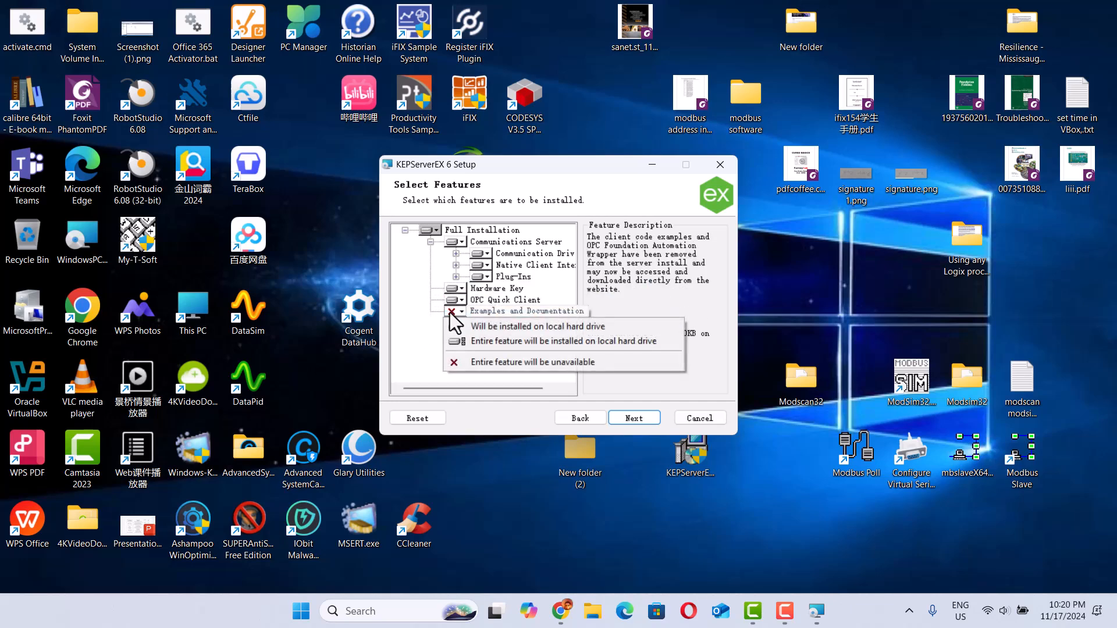
click(481, 339)
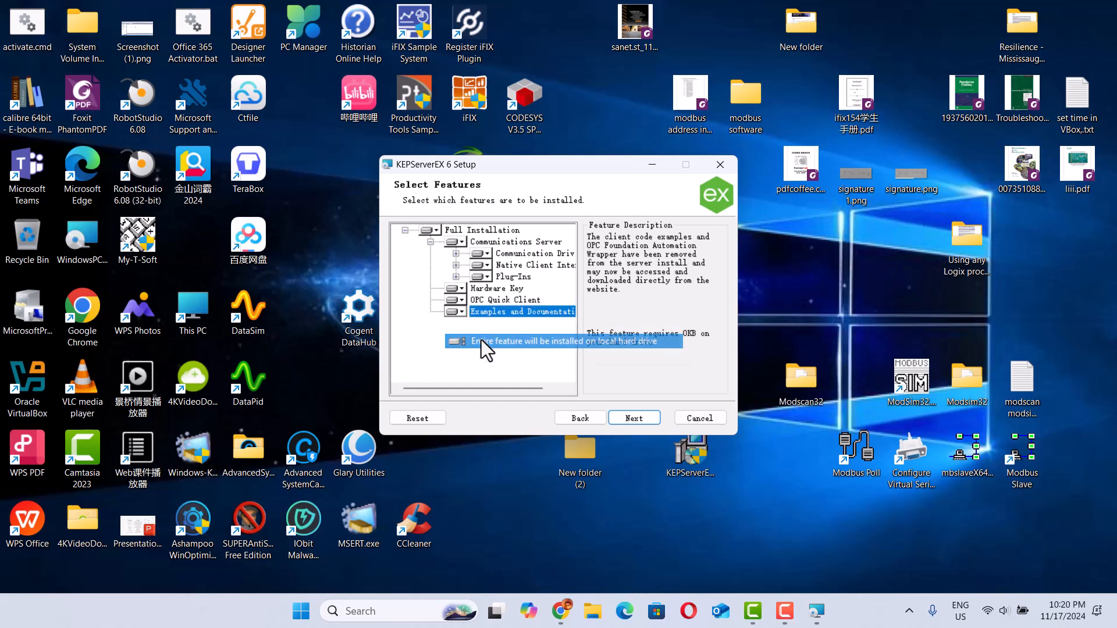
click(508, 309)
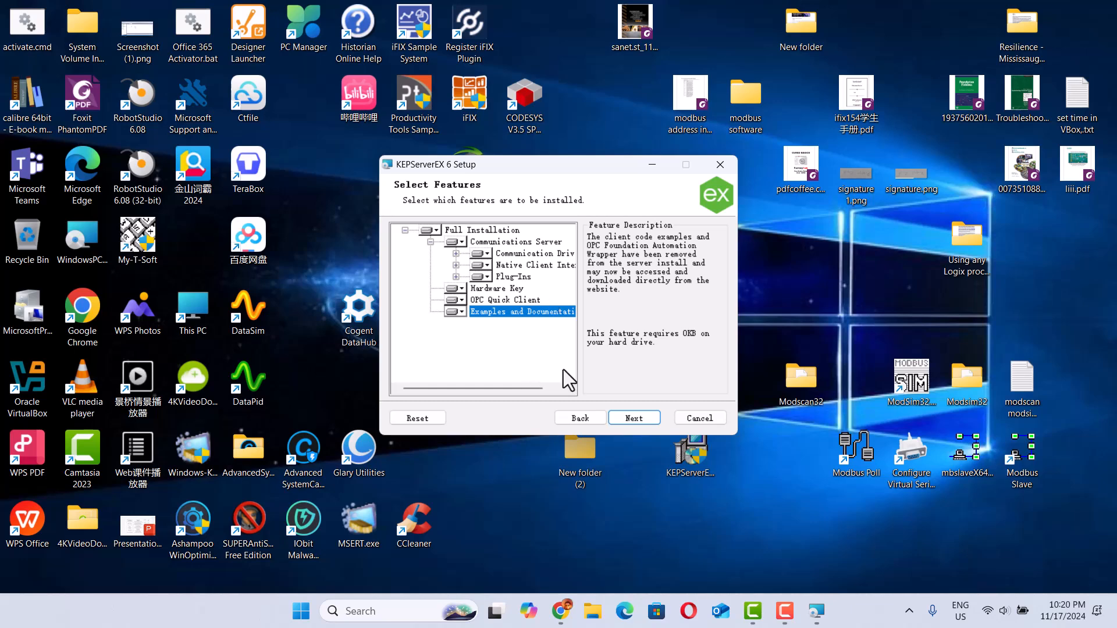
Check the communication driver list and accept the selected features and their external dependencies, keeping Dynamic Tag addressing allowed for client applications
click(456, 255)
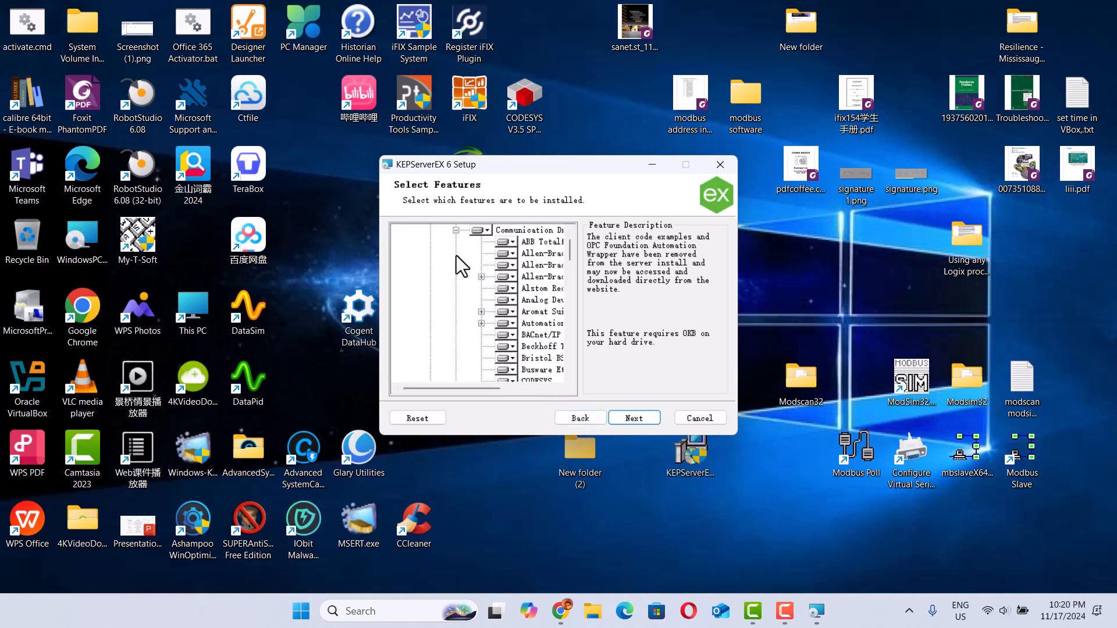
drag(469, 389, 491, 395)
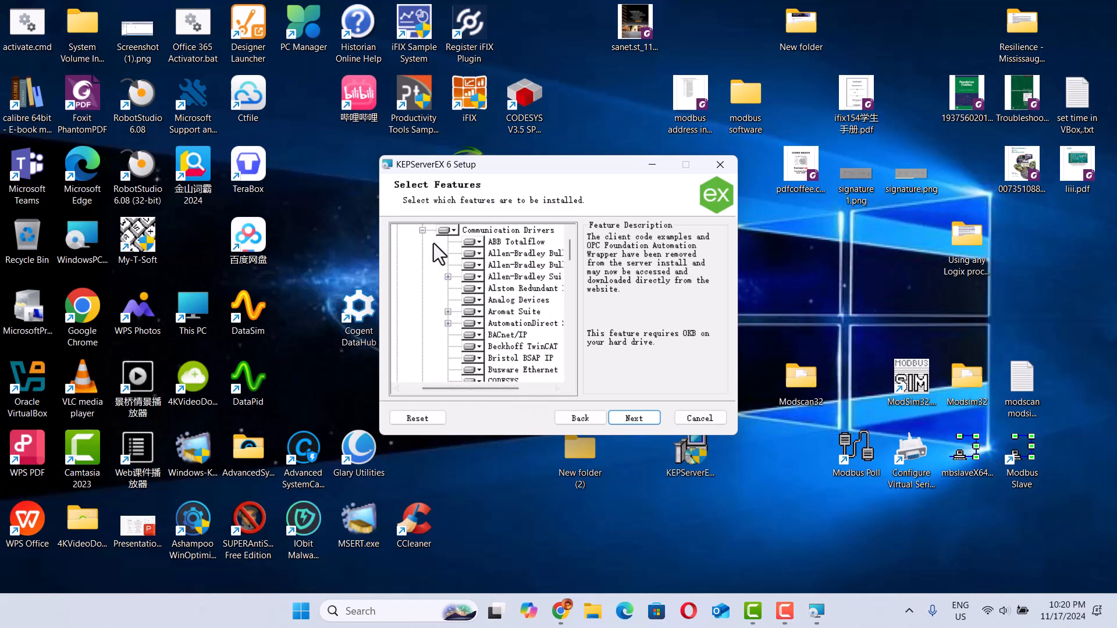
click(424, 232)
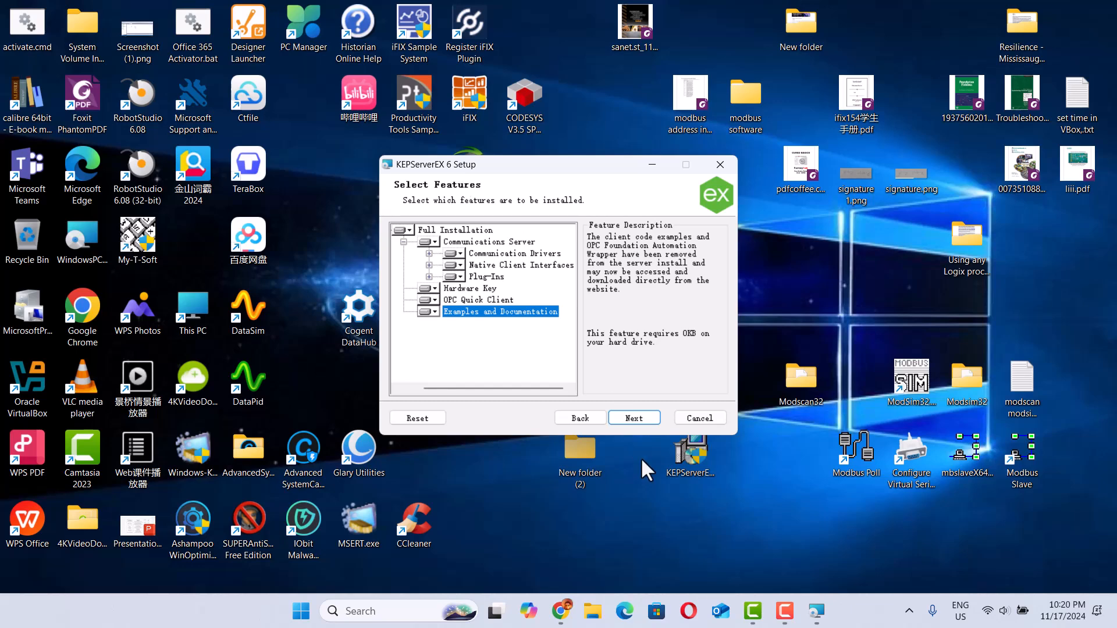
click(638, 419)
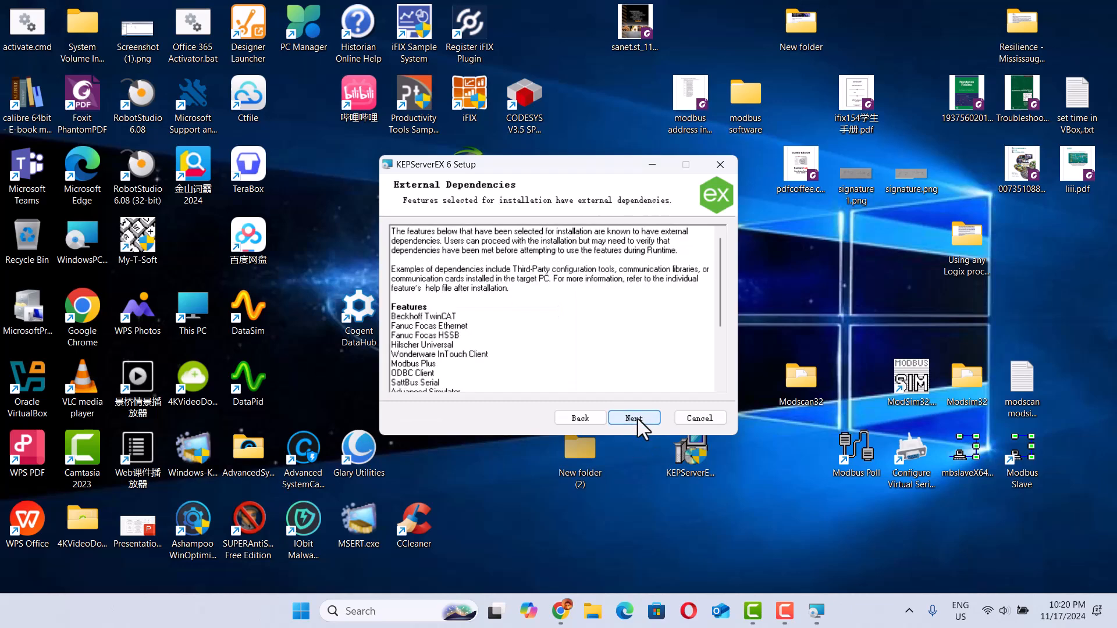
click(638, 419)
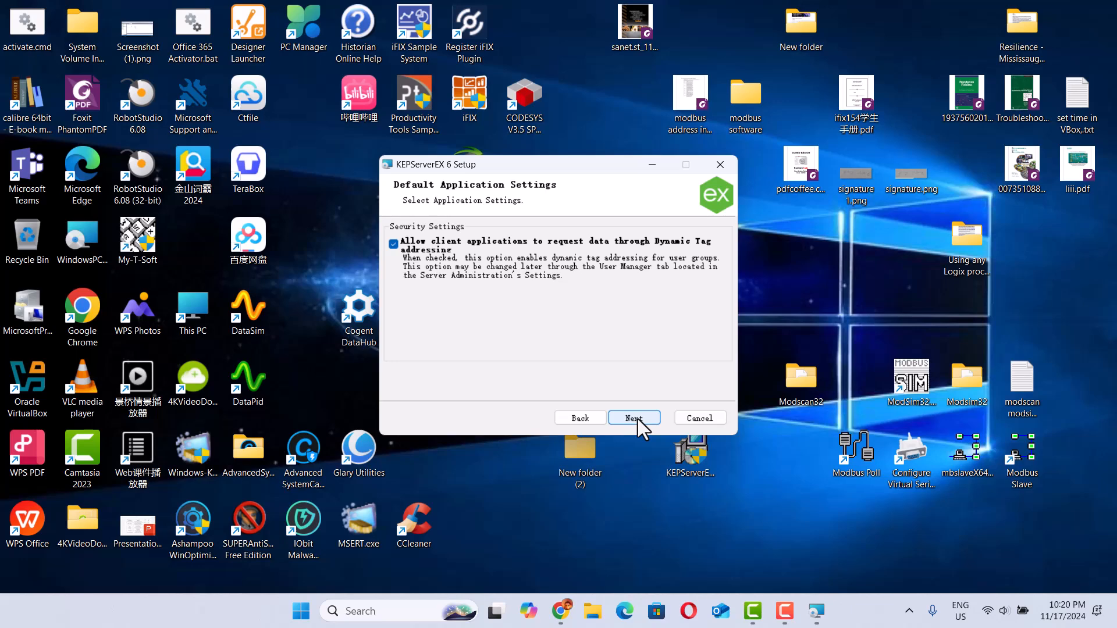
click(638, 419)
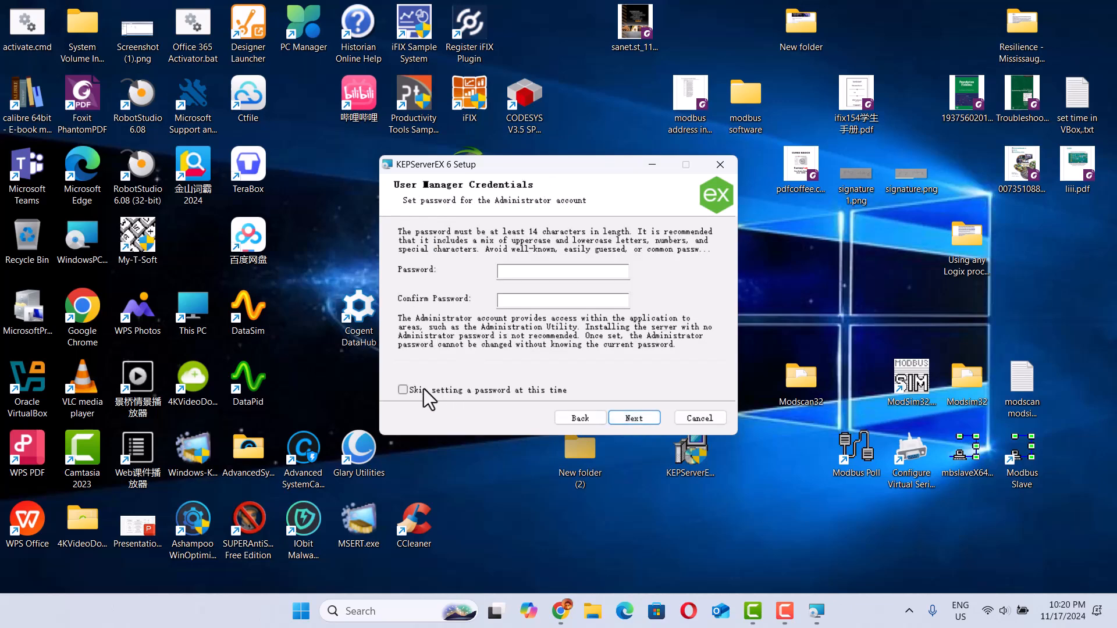
Skip setting an Administrator password, then run the installation through to completion and exit the setup wizard
click(402, 390)
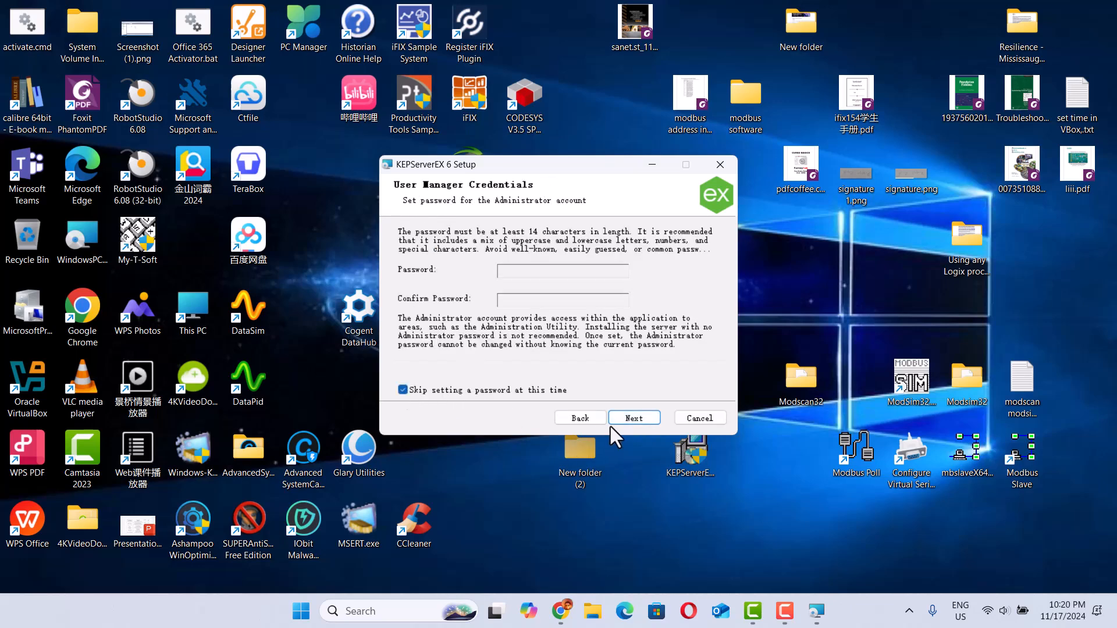
click(640, 419)
click(640, 419)
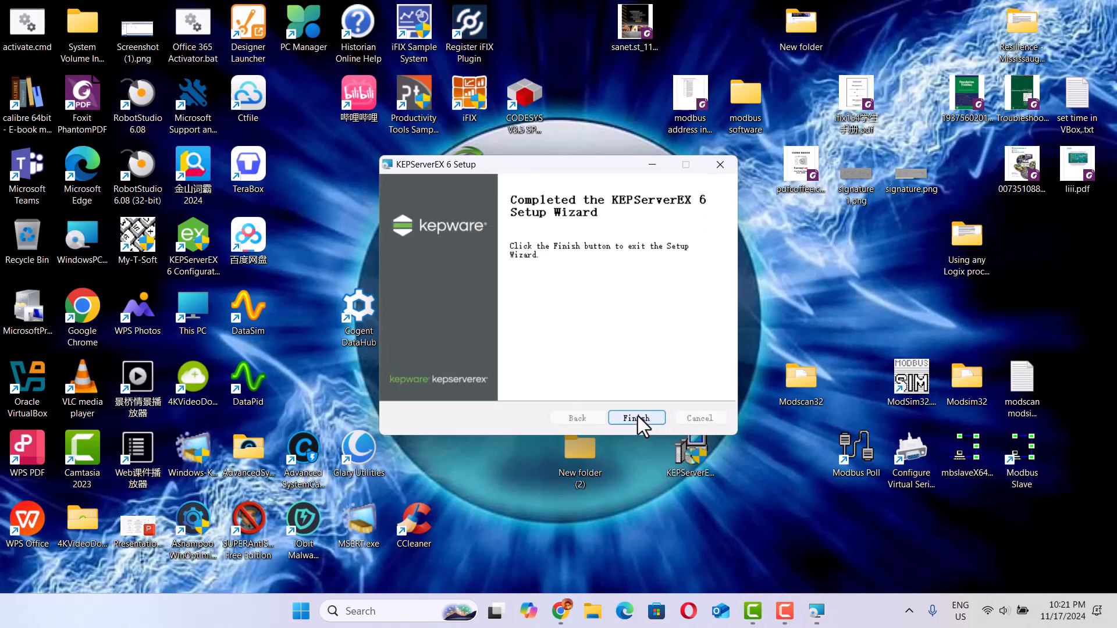
click(637, 417)
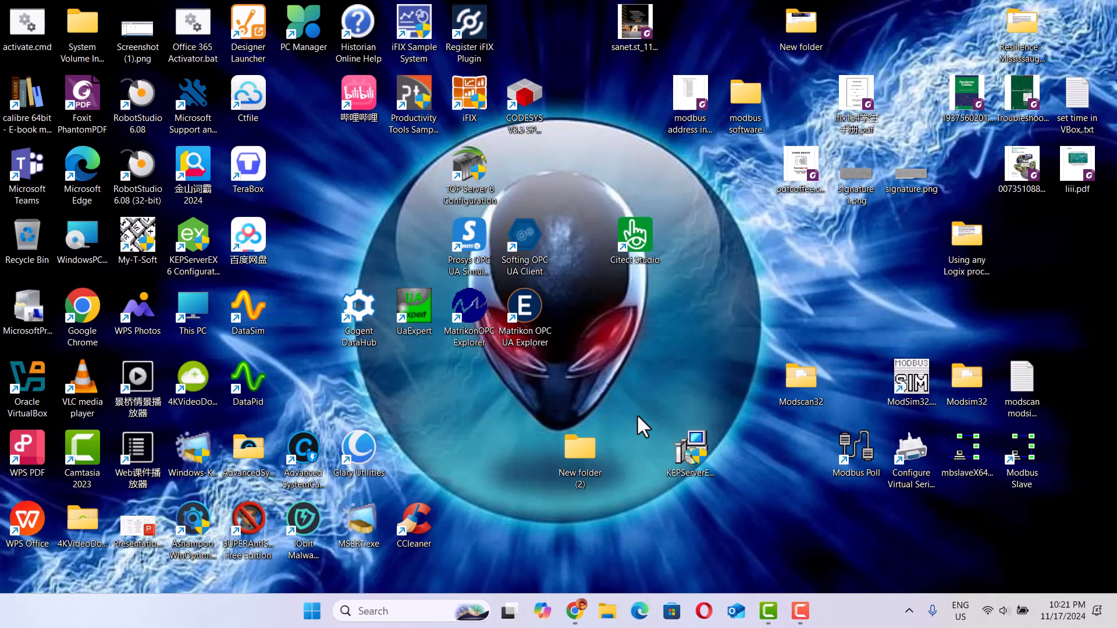
Open KEPServerEX 6 Configuration and create a new project that replaces the current runtime project
double_click(190, 252)
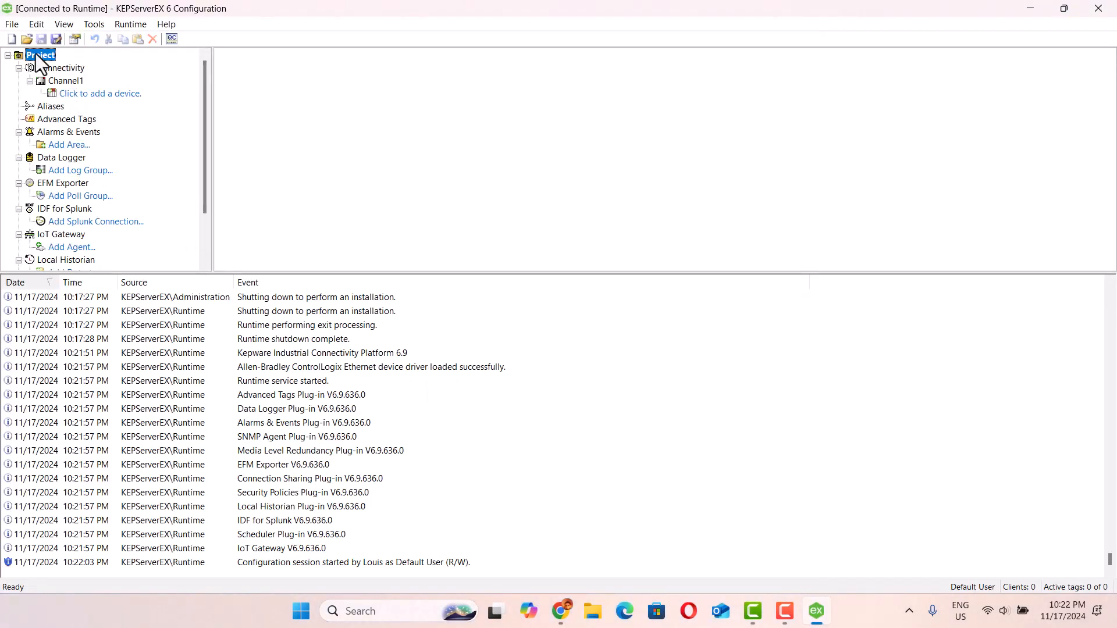
click(12, 42)
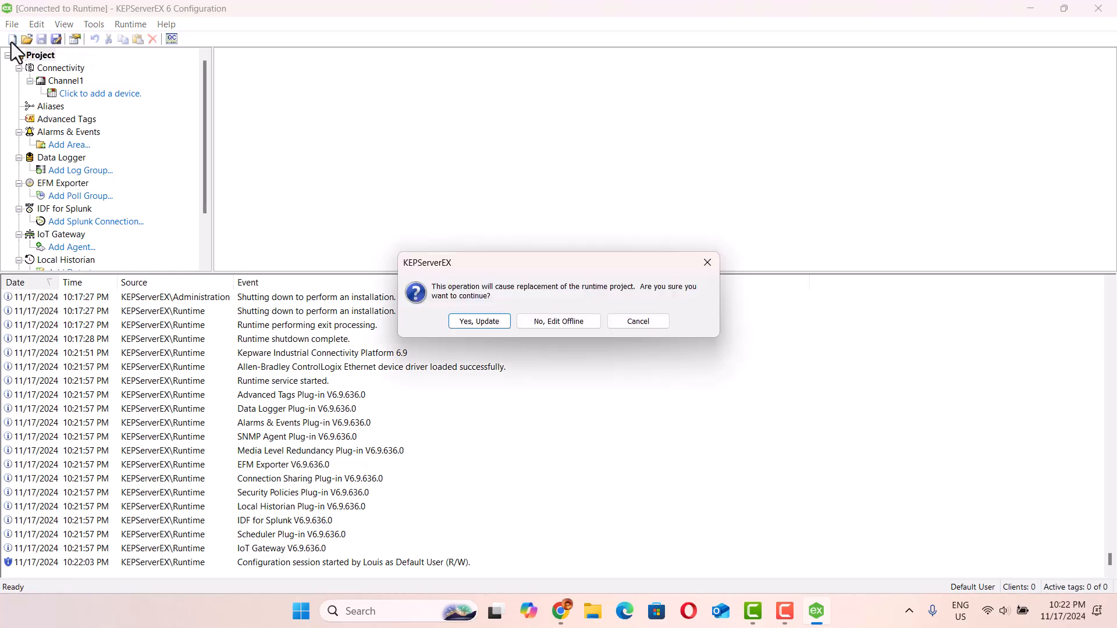
click(481, 322)
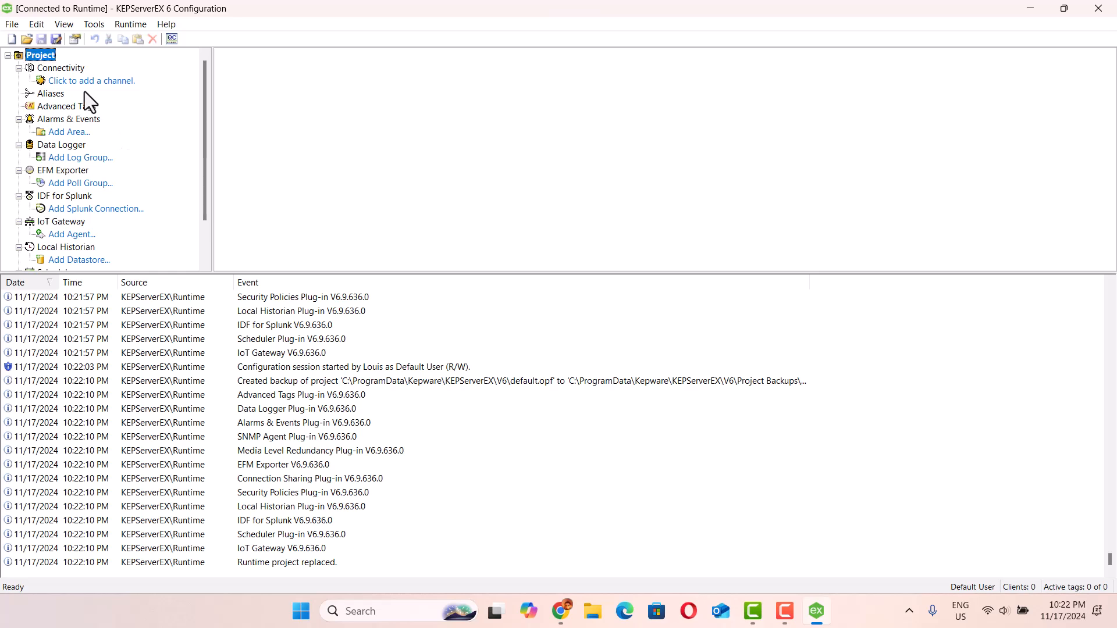
Check the server's version and technical support contact details in the support information
click(166, 24)
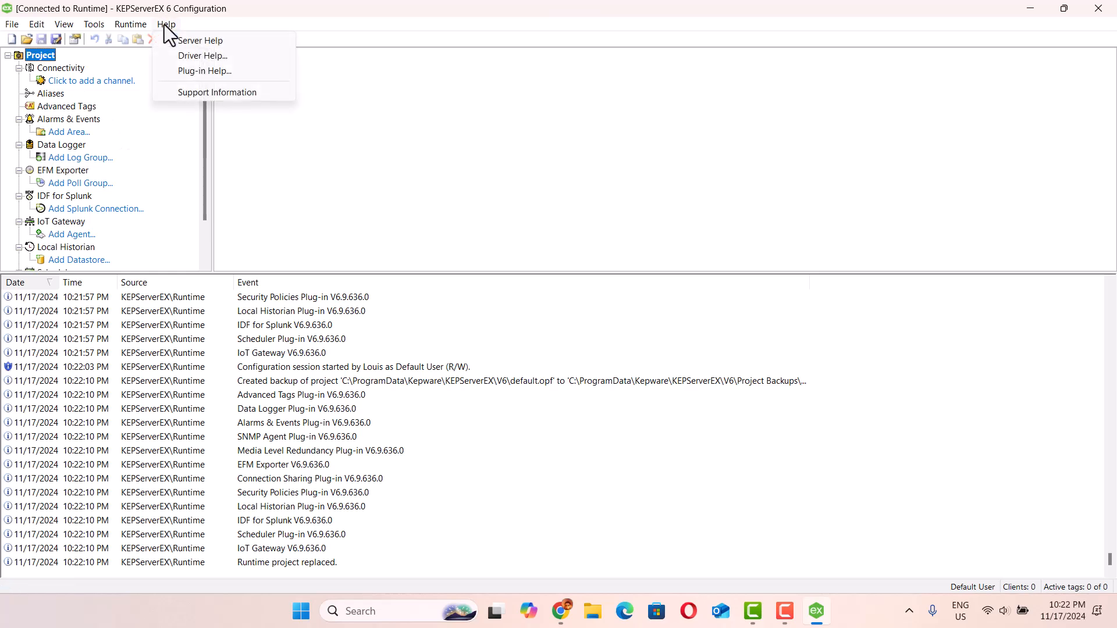
click(234, 96)
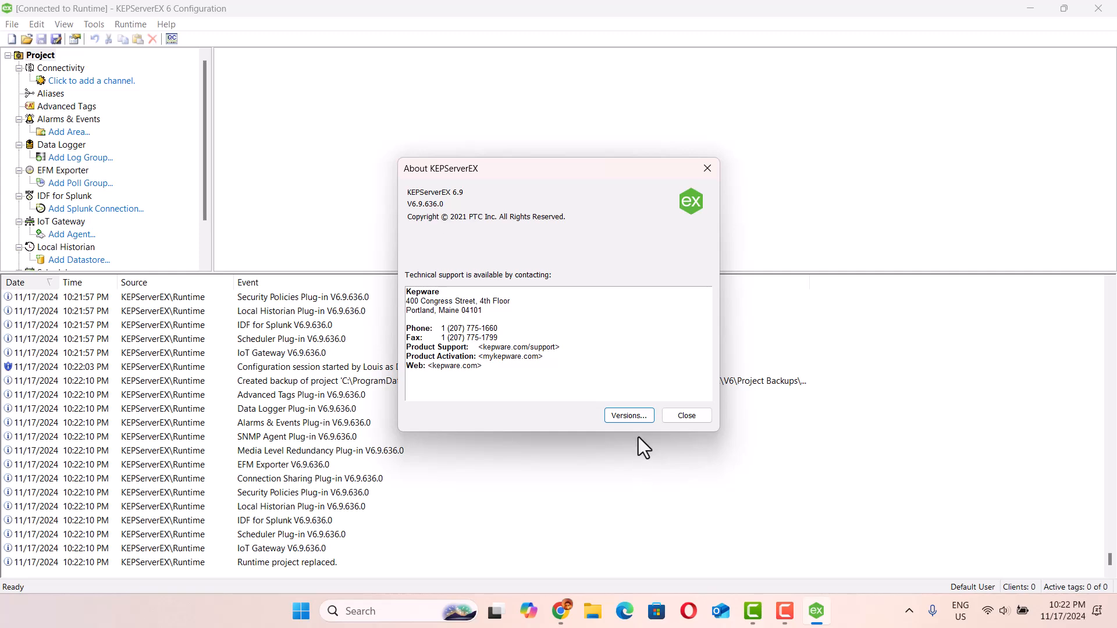
click(682, 420)
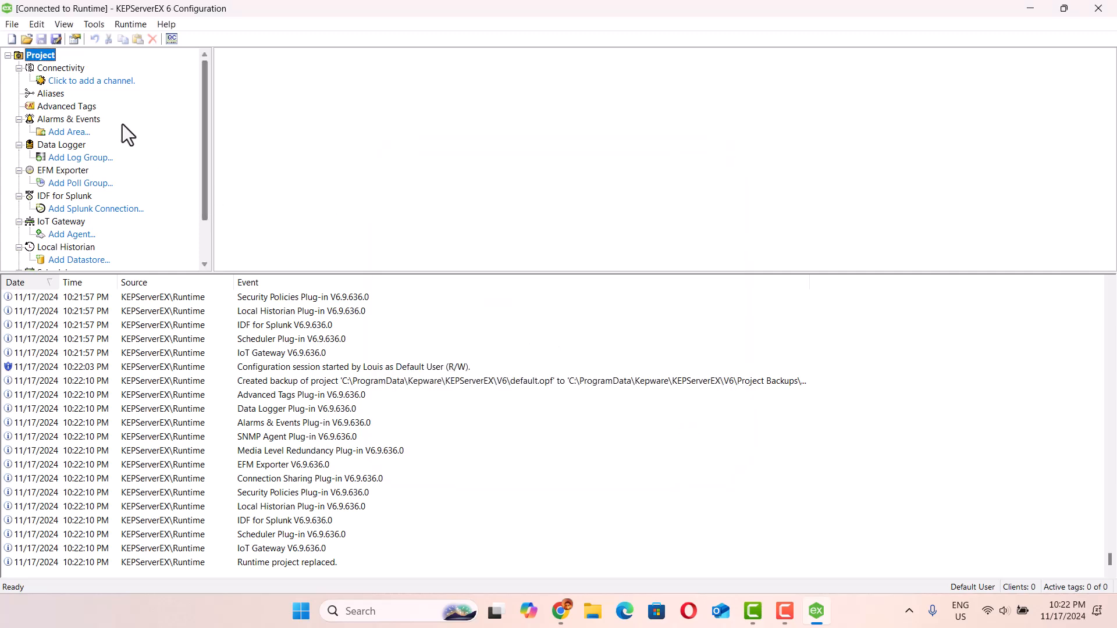
Start a new channel under Connectivity with the Allen-Bradley ControlLogix Ethernet driver, keeping the name Channel1
click(97, 81)
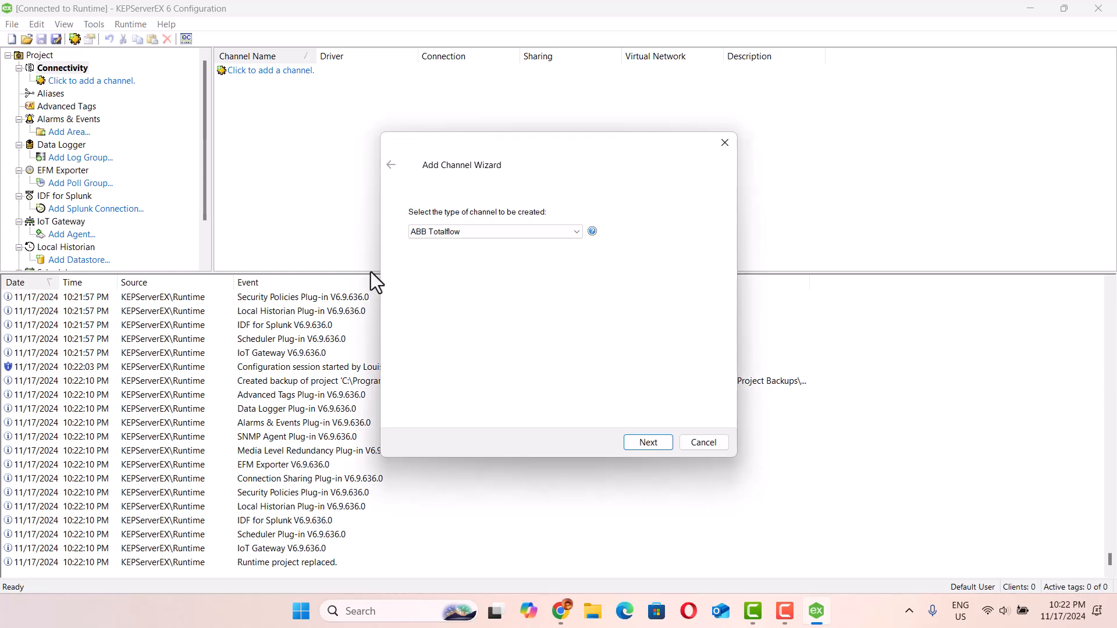
click(575, 232)
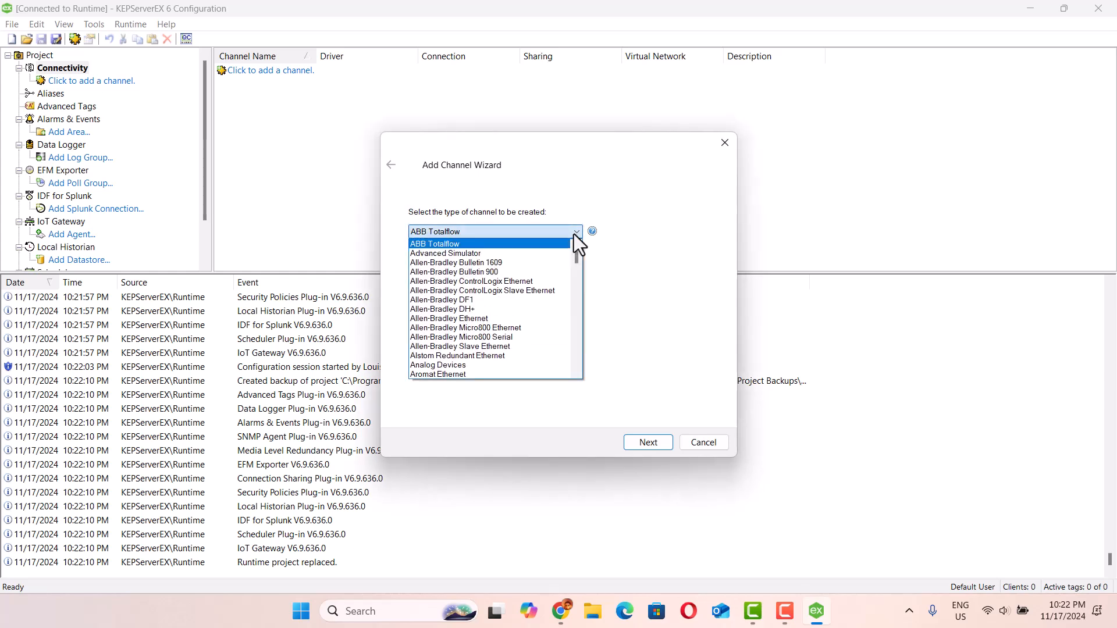
click(517, 283)
click(648, 443)
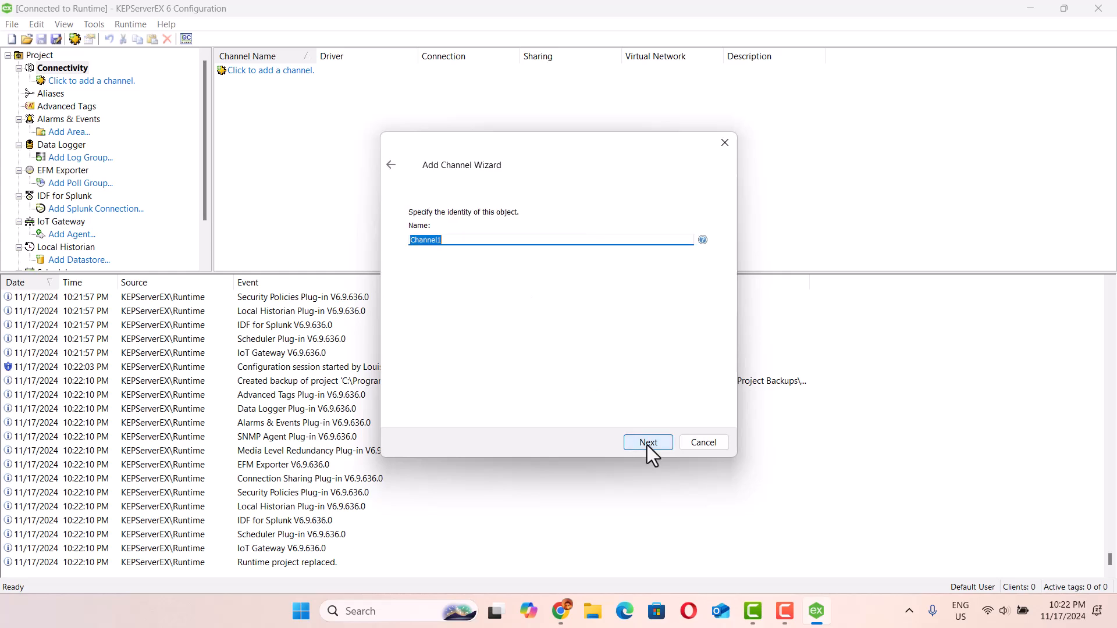
click(643, 444)
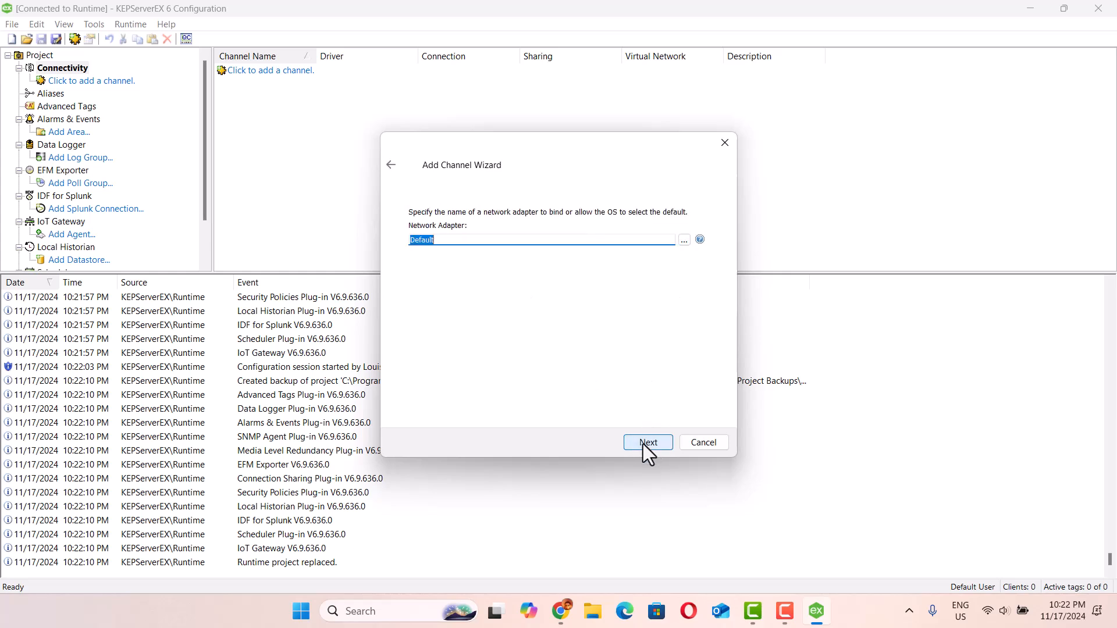
Bind Channel1 to the Microsoft KM-TEST Loopback Adapter and finish creating it with the default write optimization and remaining settings
click(684, 241)
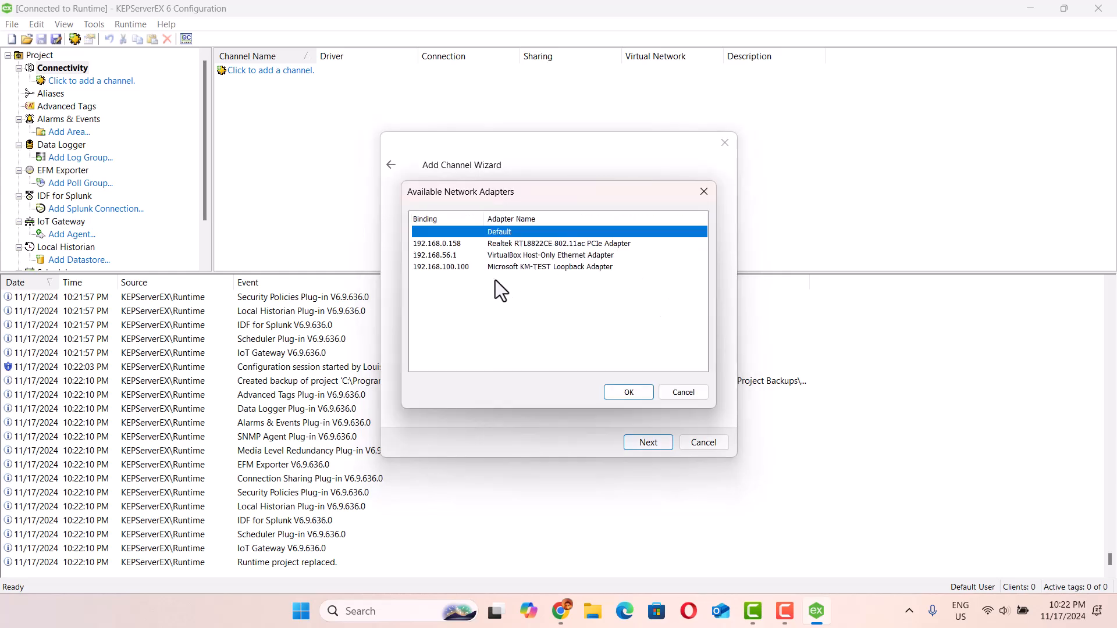
click(484, 267)
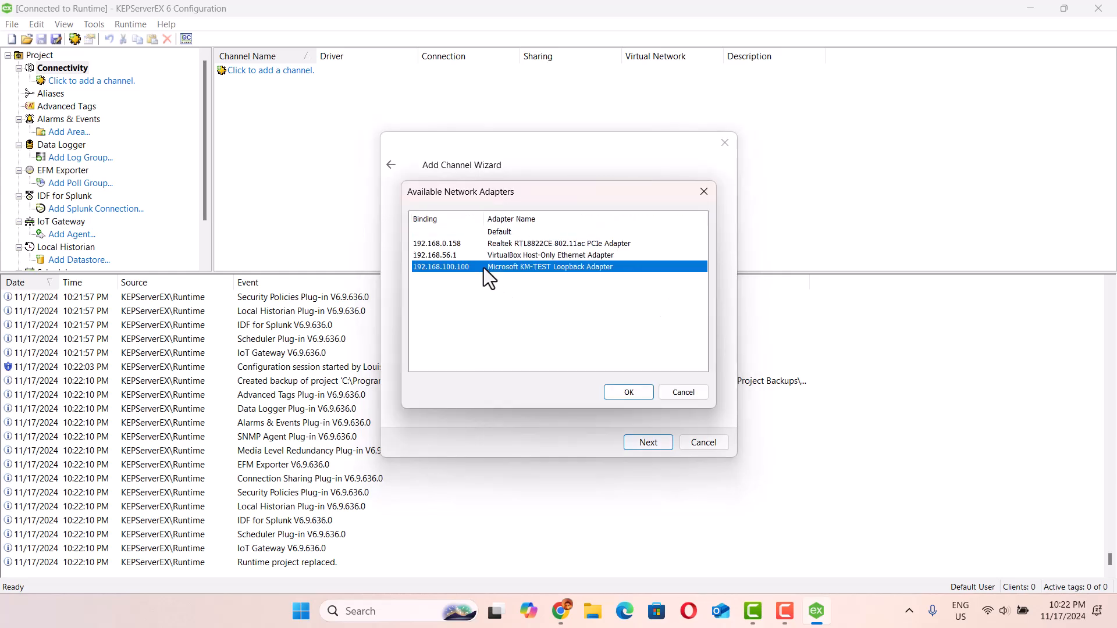
click(629, 393)
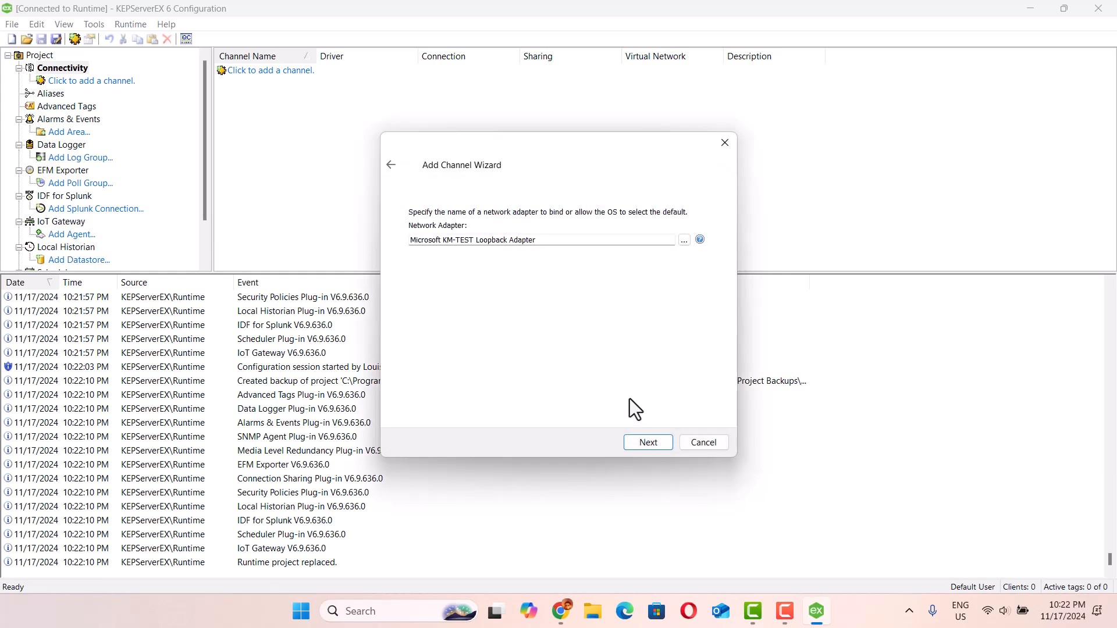
click(656, 445)
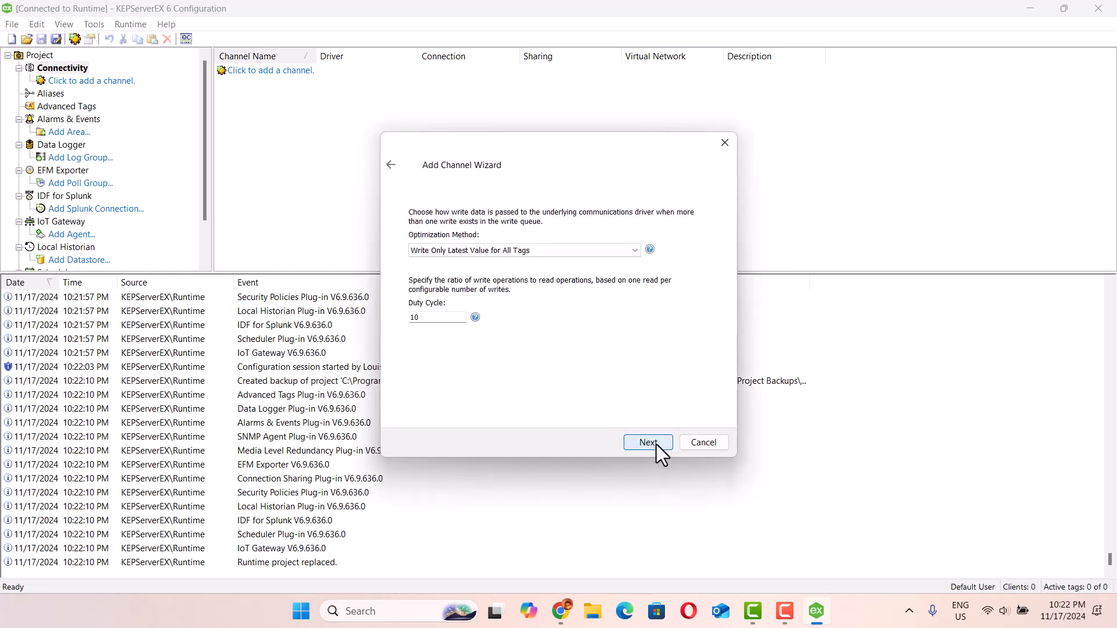
click(657, 445)
click(657, 444)
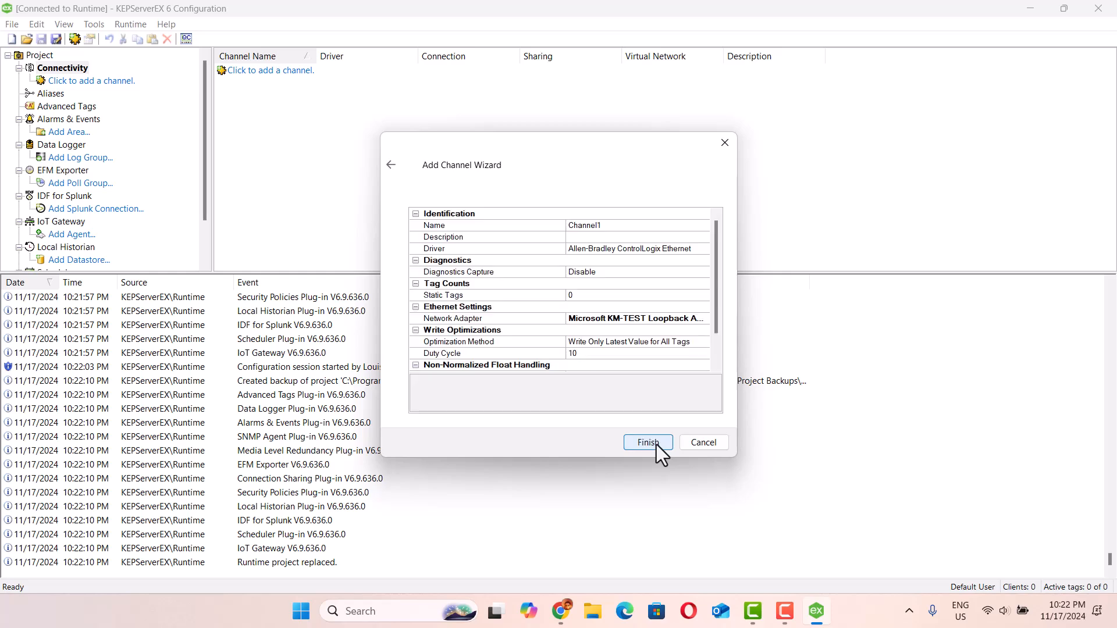
click(656, 444)
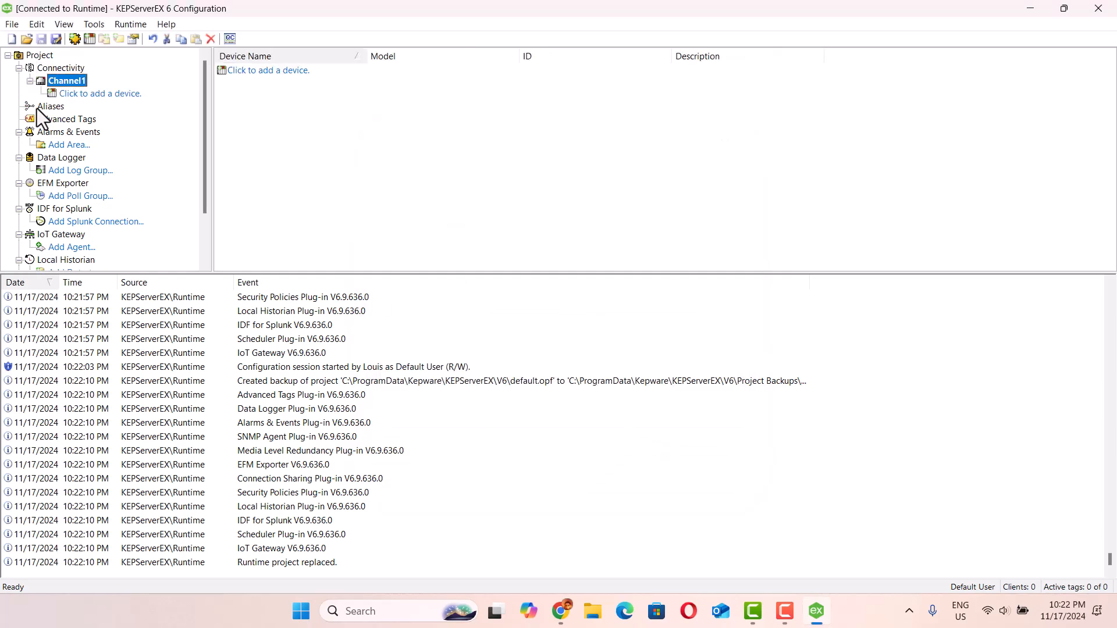
click(92, 92)
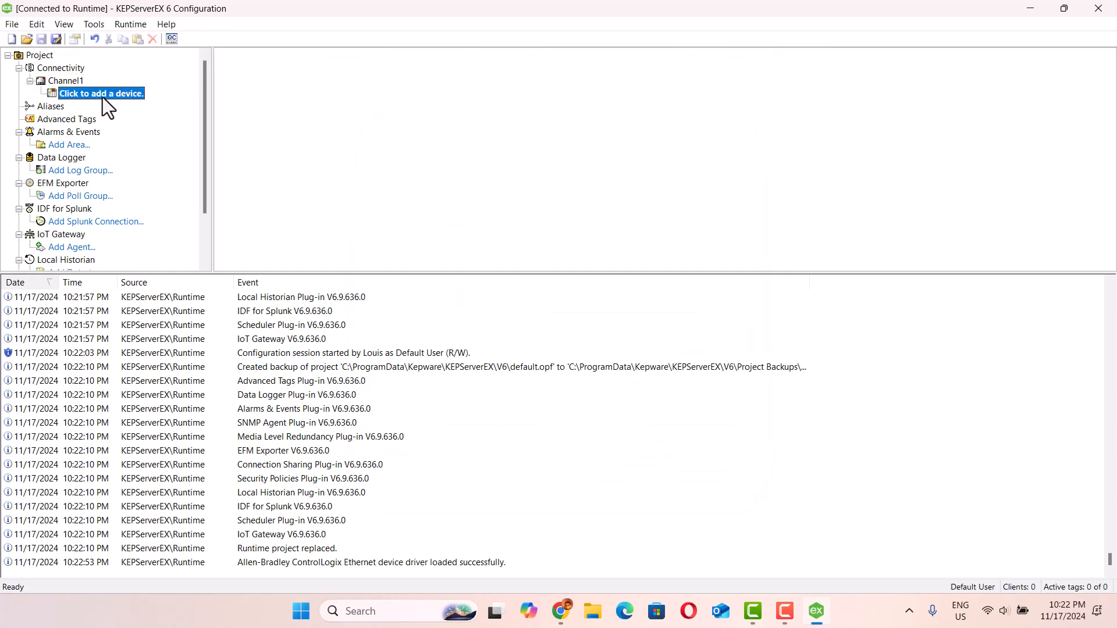
click(103, 96)
click(654, 445)
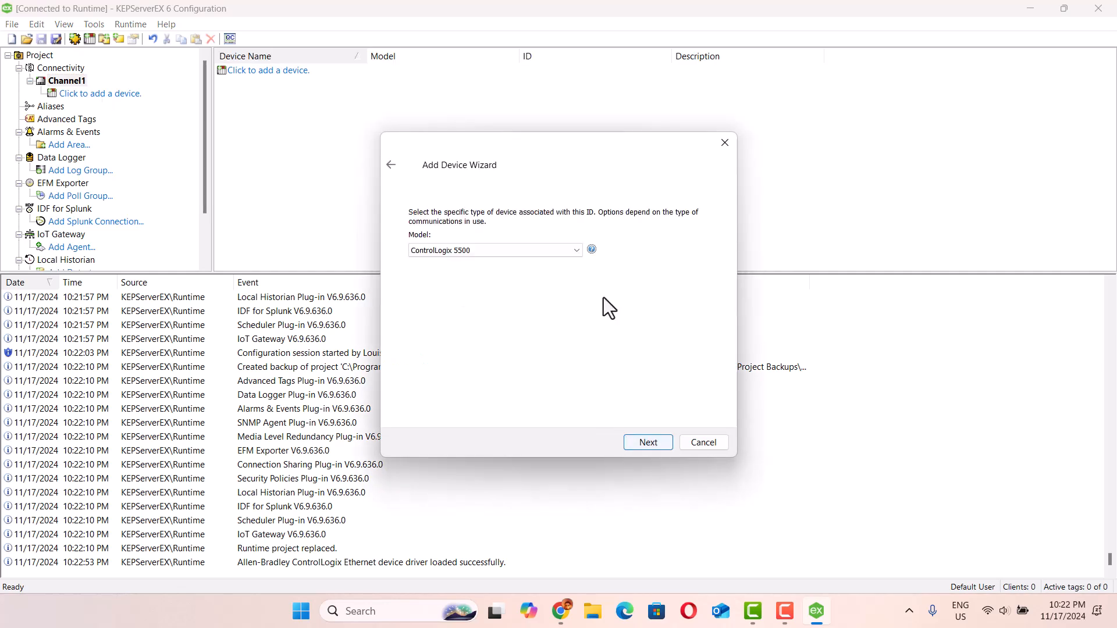
click(577, 251)
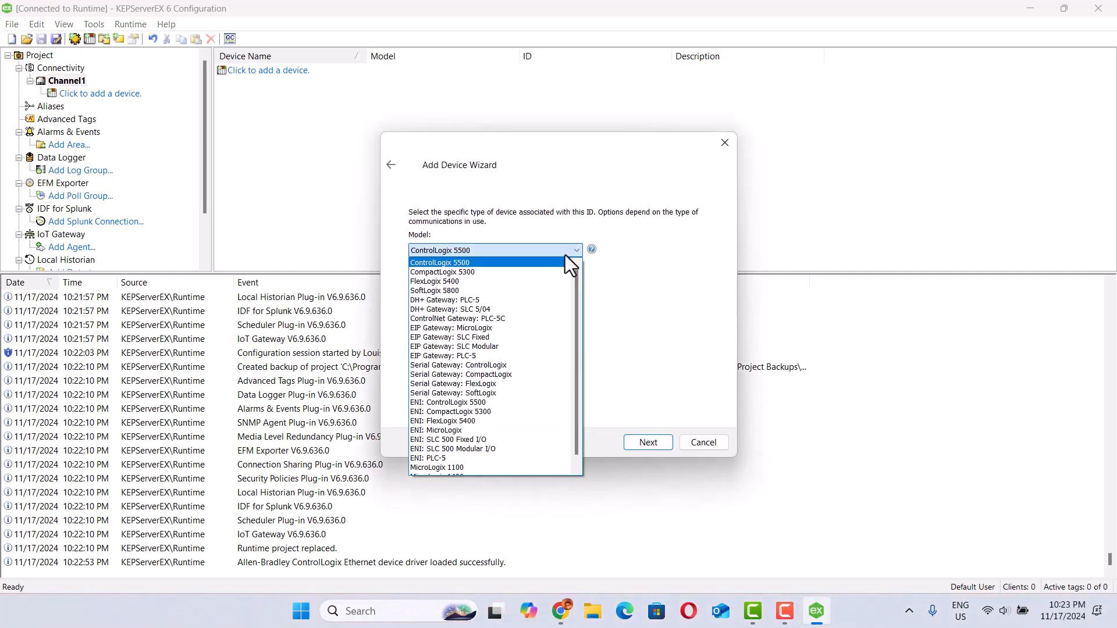
click(435, 292)
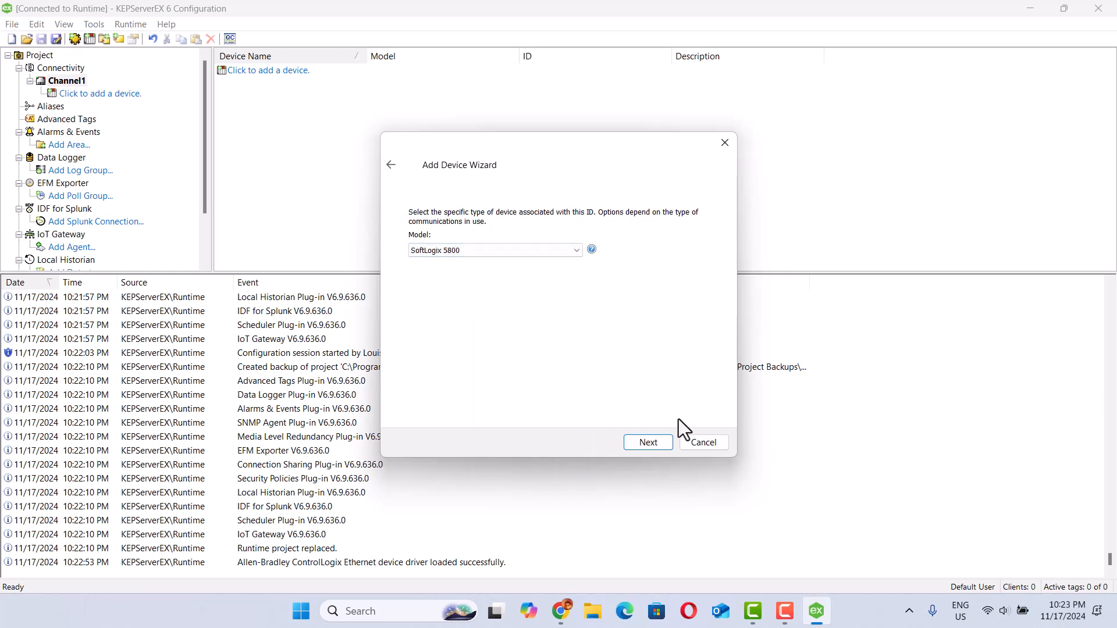
click(649, 448)
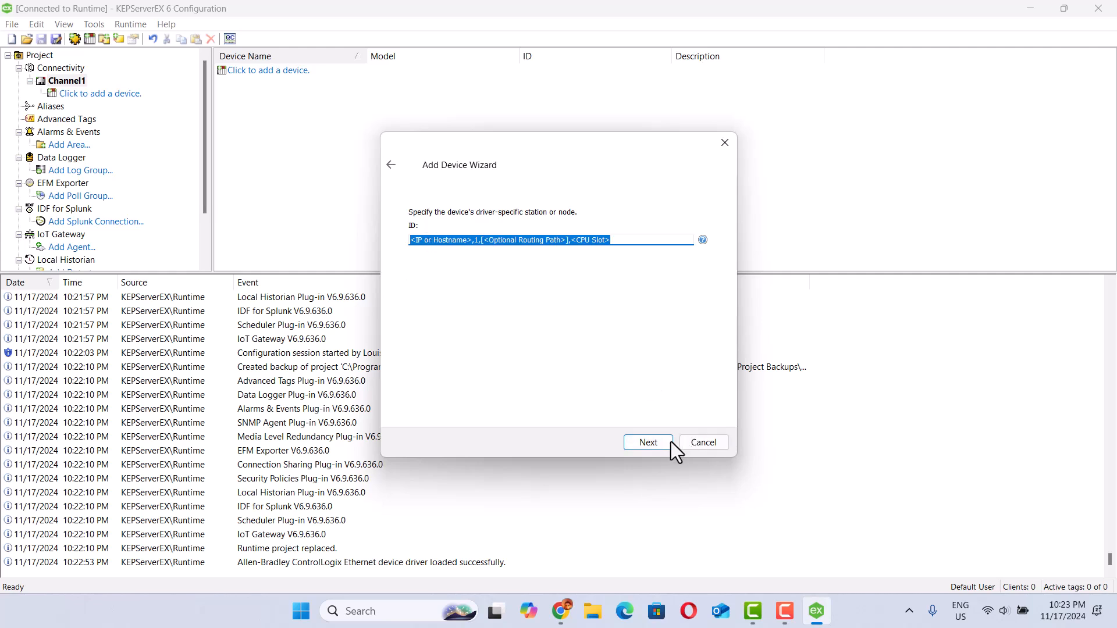
click(707, 445)
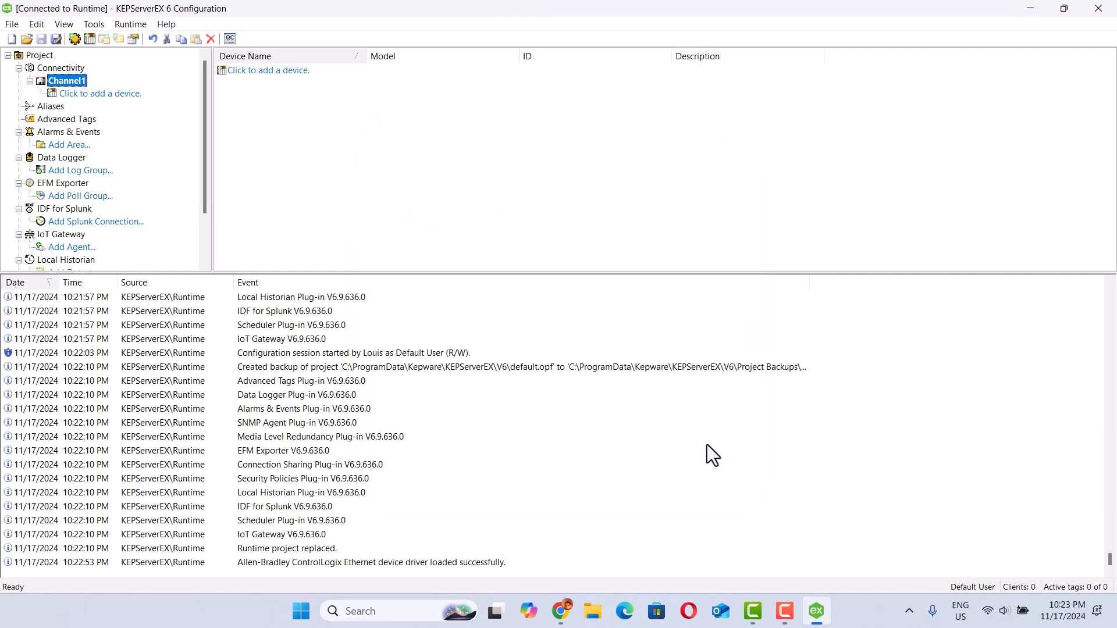
click(393, 203)
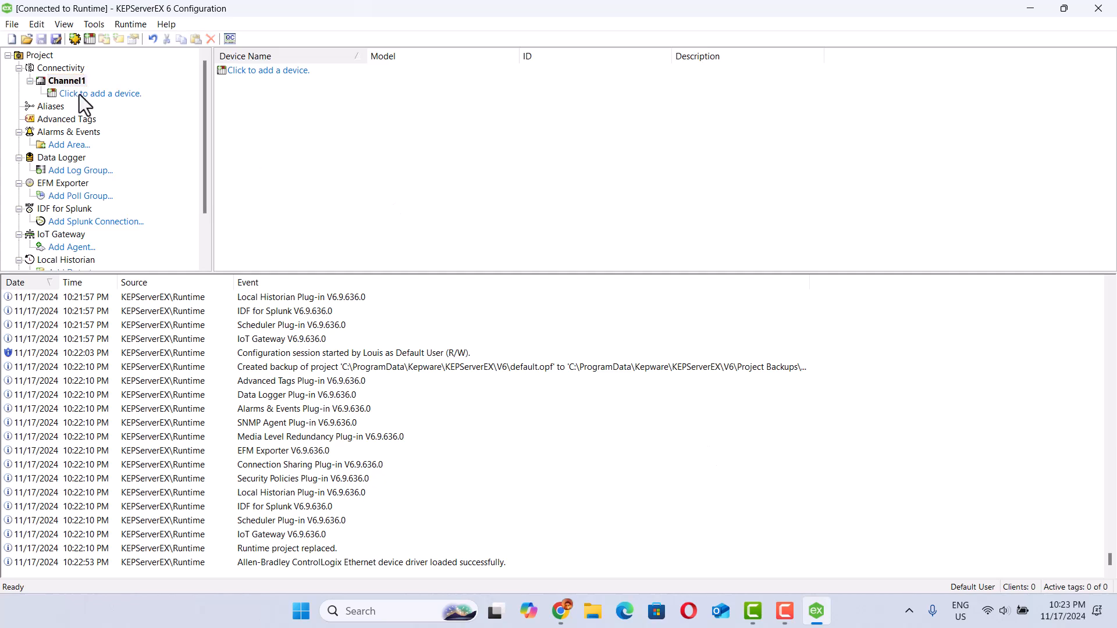
right_click(65, 85)
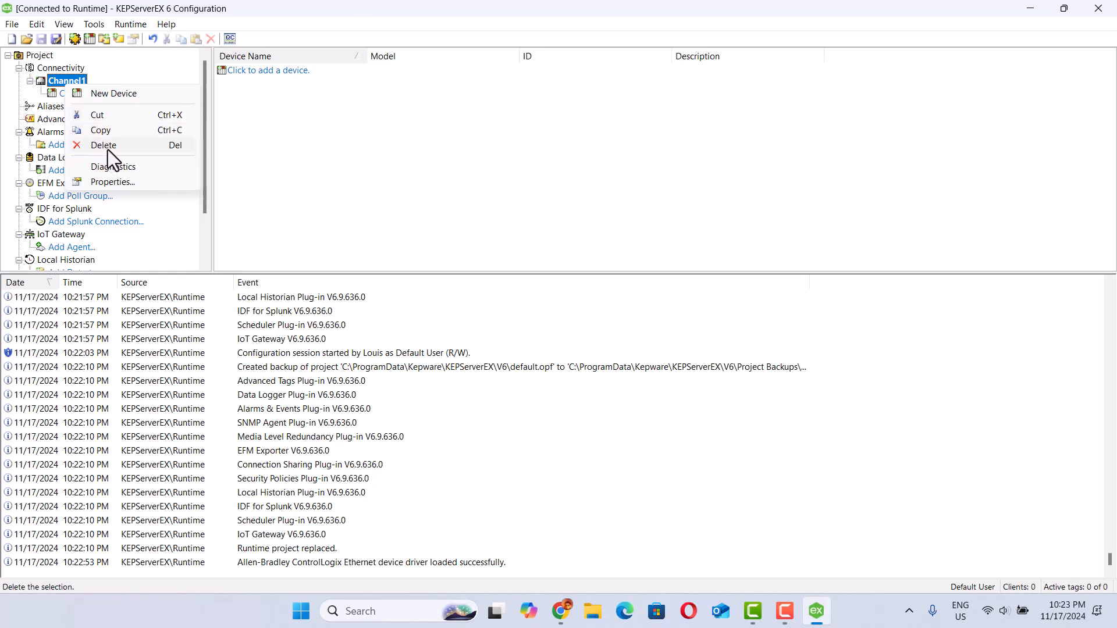
Start a second channel under Connectivity with the Siemens TCP/IP Ethernet driver, keeping the name Channel2
click(49, 72)
right_click(49, 72)
click(78, 81)
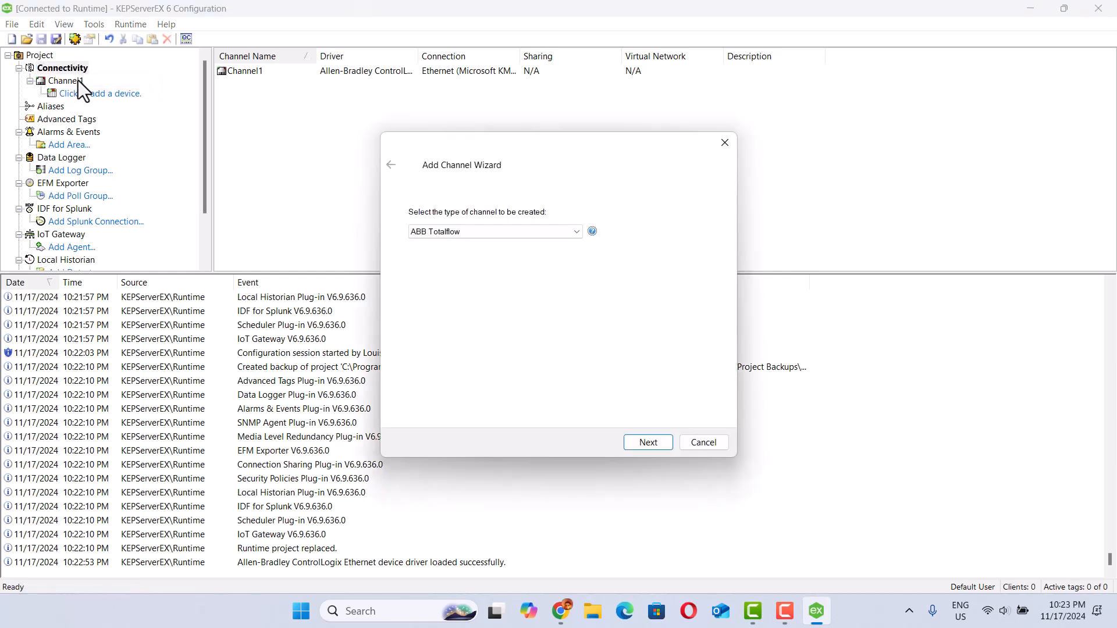
click(577, 236)
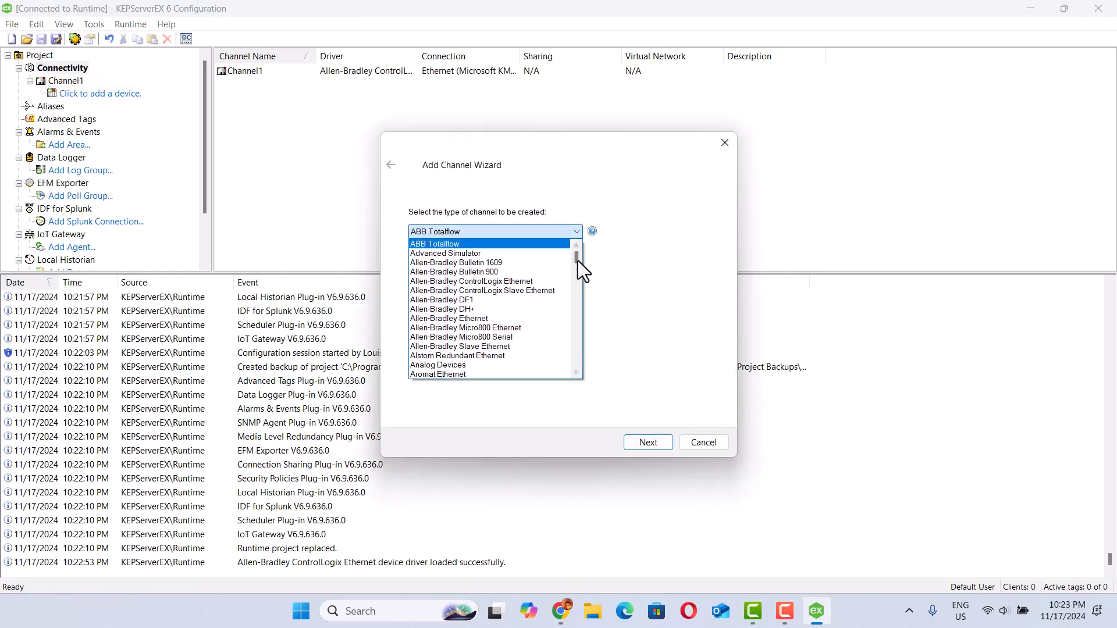
drag(578, 259, 558, 340)
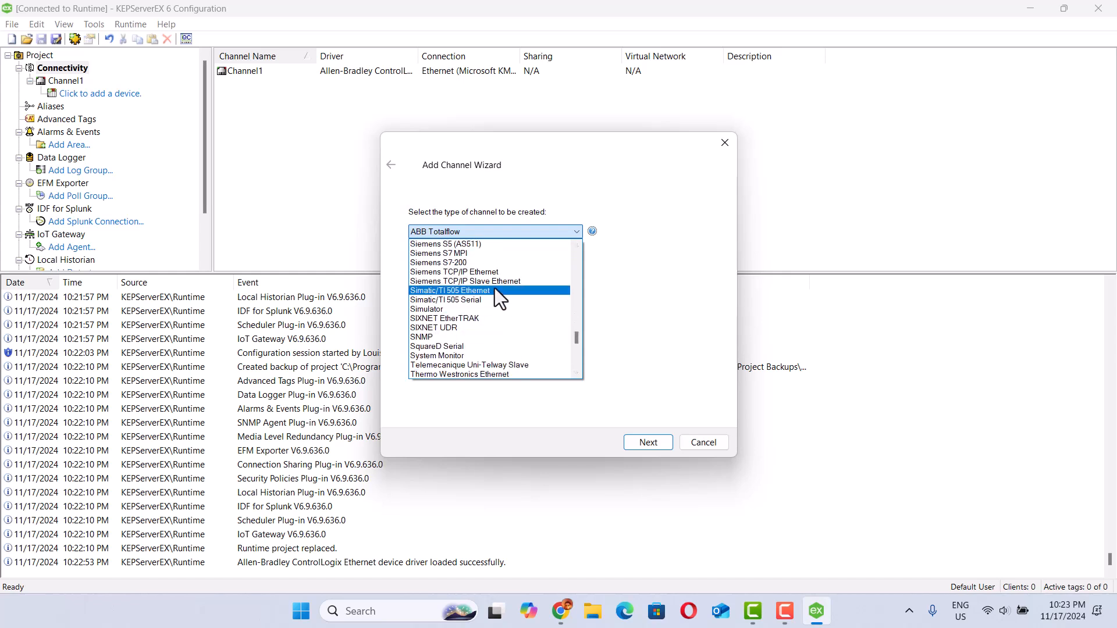
click(485, 274)
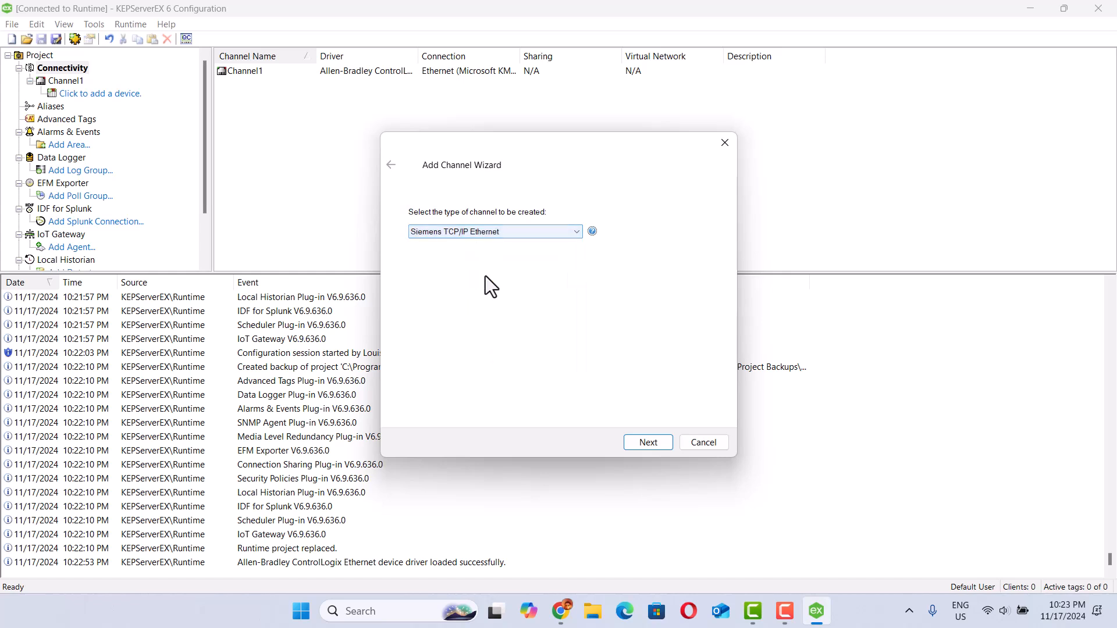
click(650, 442)
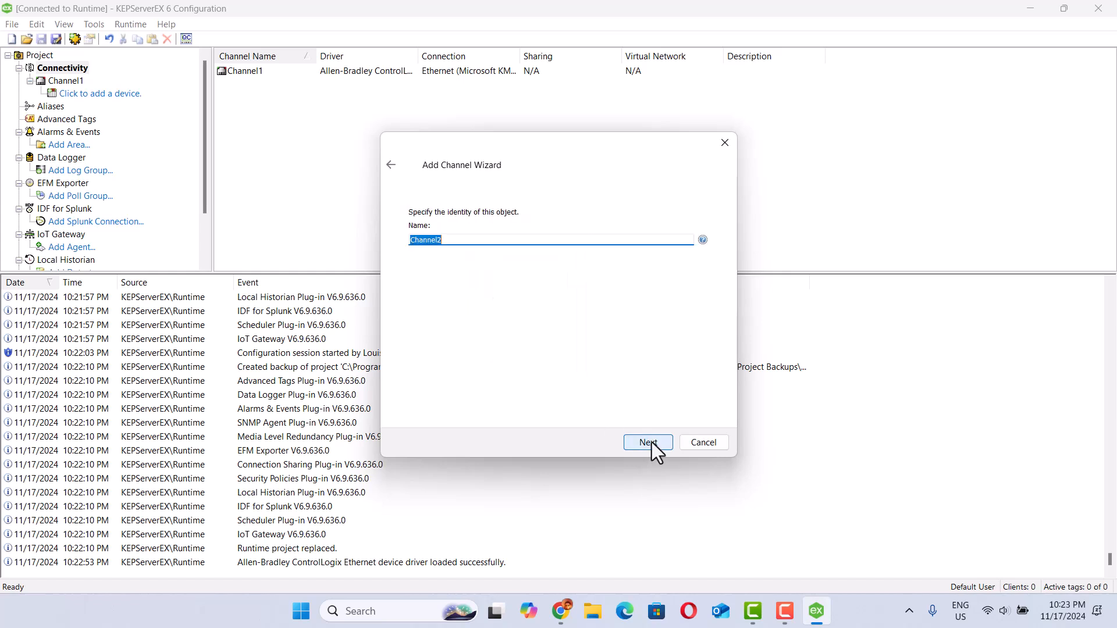
click(650, 442)
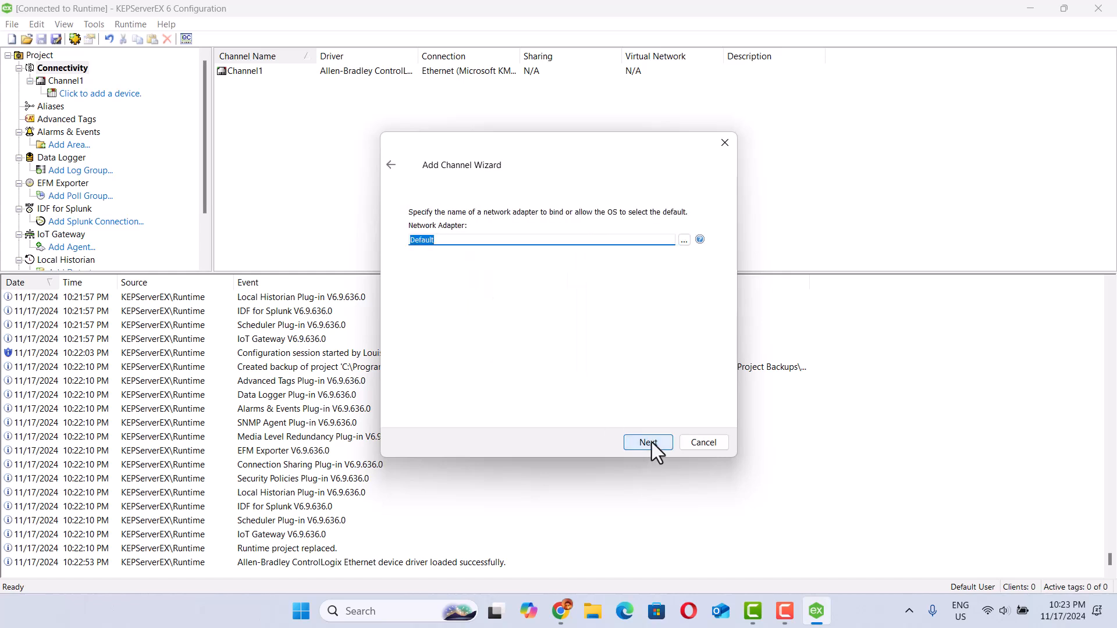
Bind Channel2 to the Microsoft KM-TEST Loopback Adapter and finish creating it with the default write optimization and remaining settings
click(686, 246)
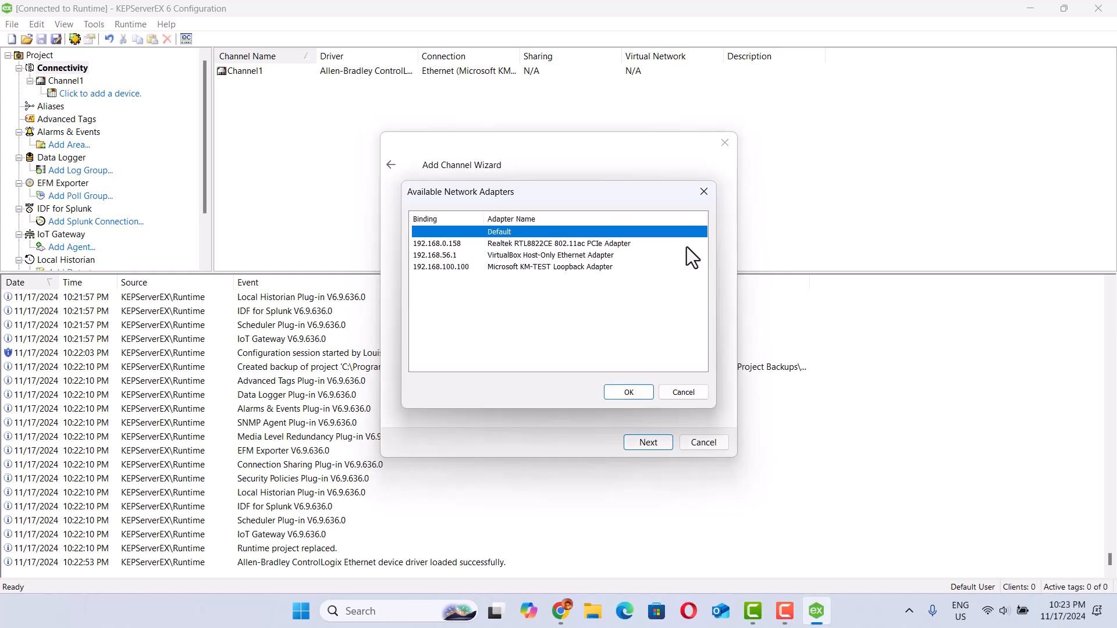
click(537, 268)
click(619, 391)
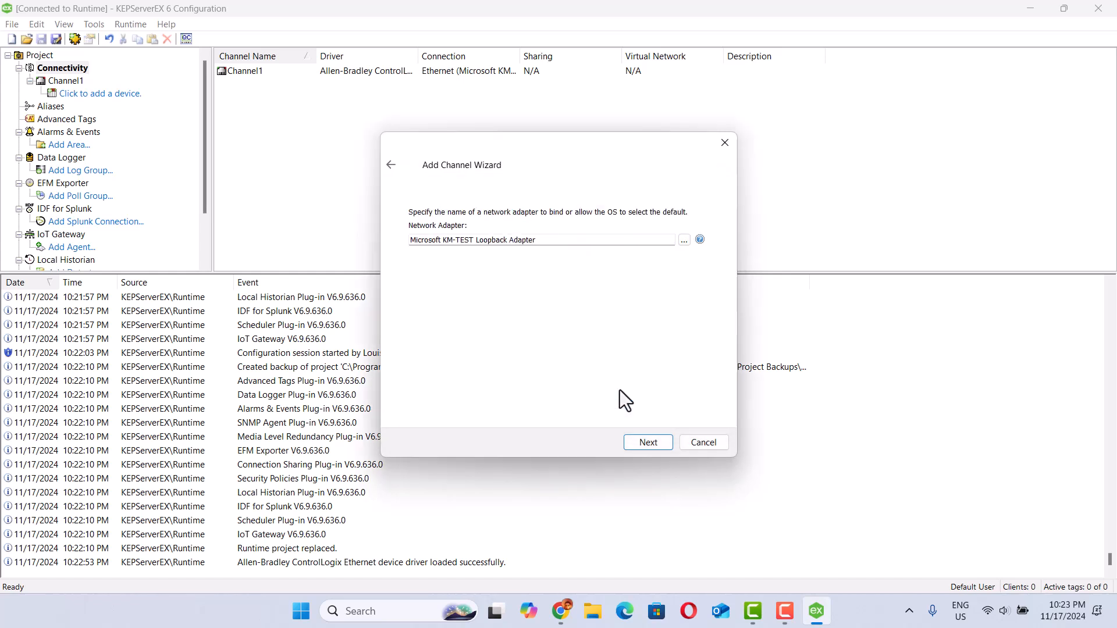
click(640, 444)
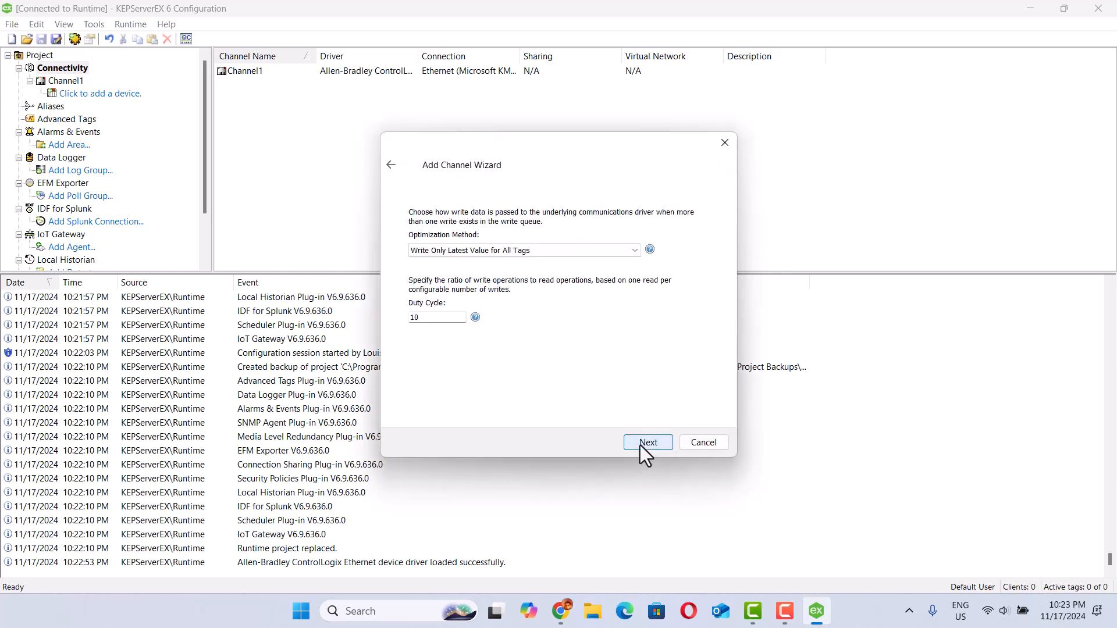
click(640, 443)
click(640, 445)
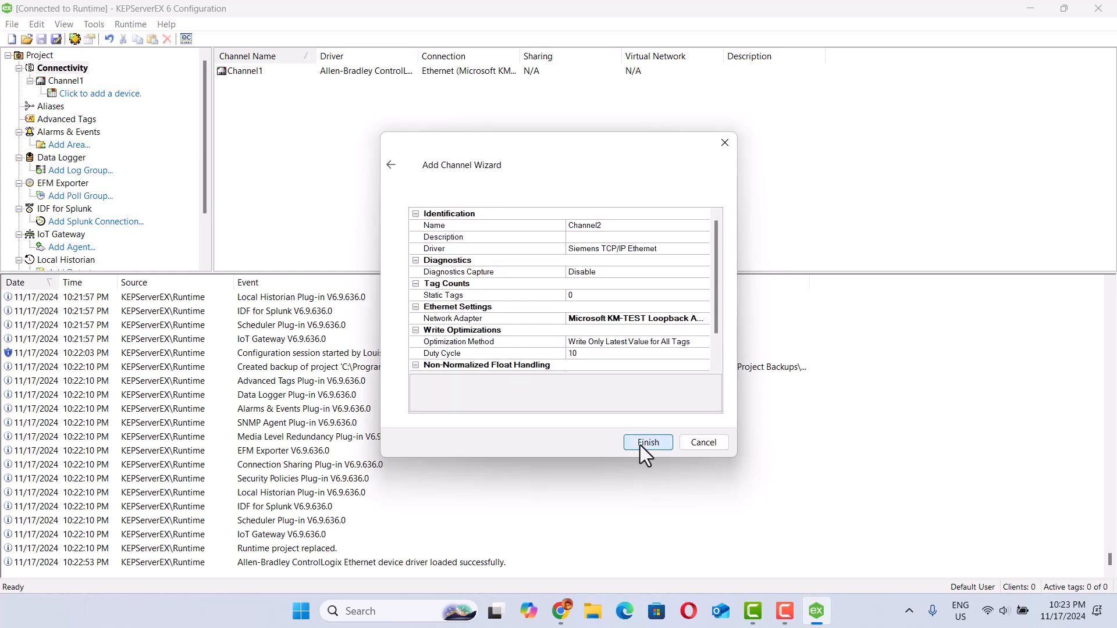
click(640, 445)
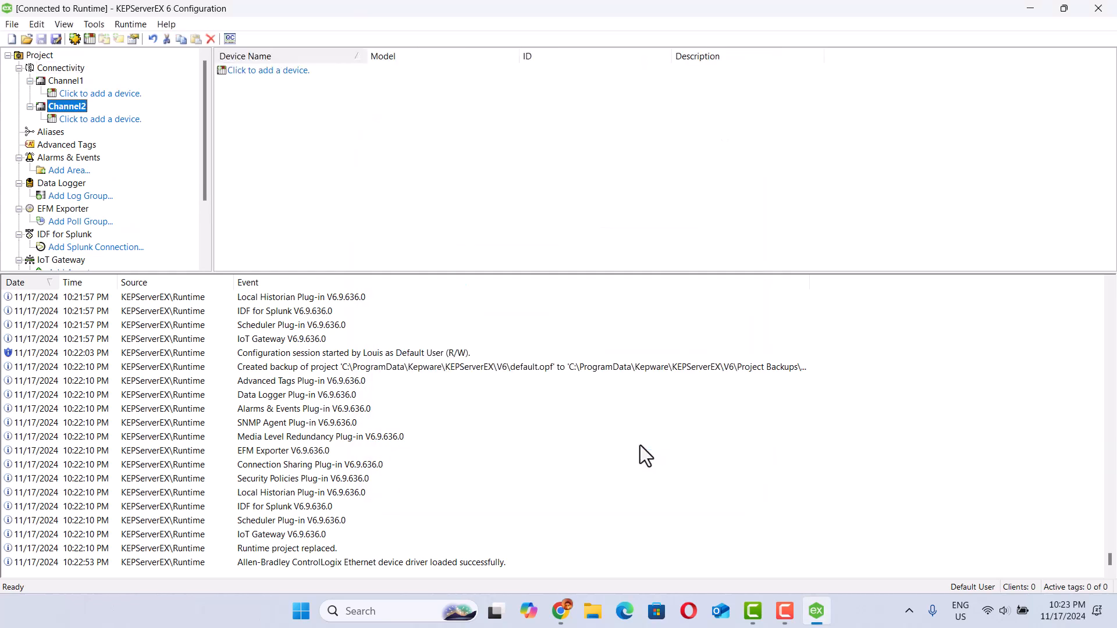
click(117, 121)
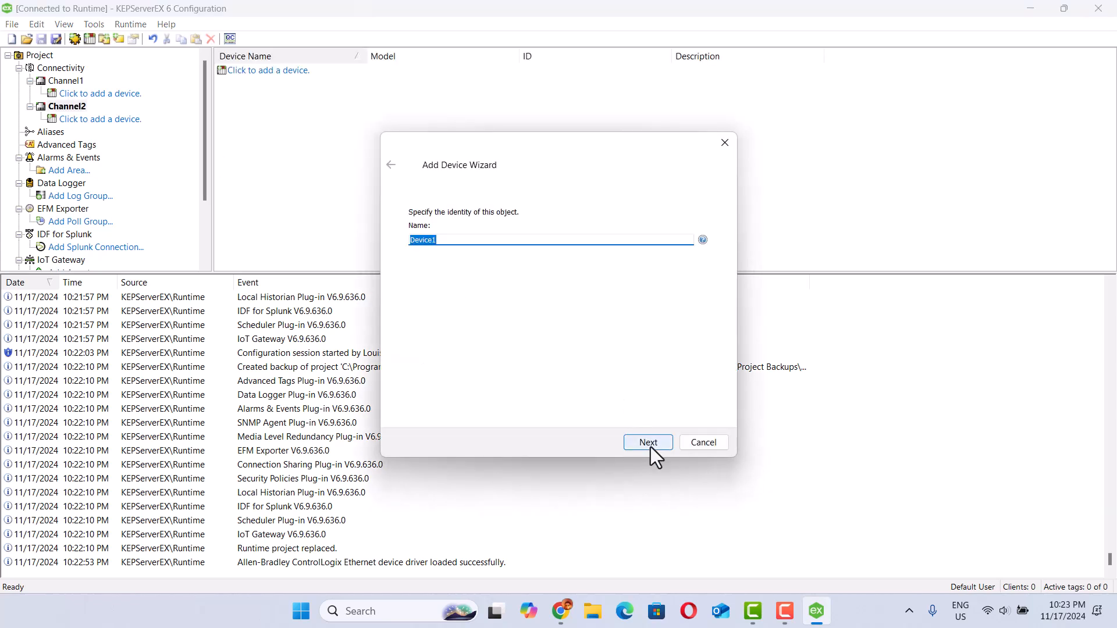
click(650, 447)
click(521, 255)
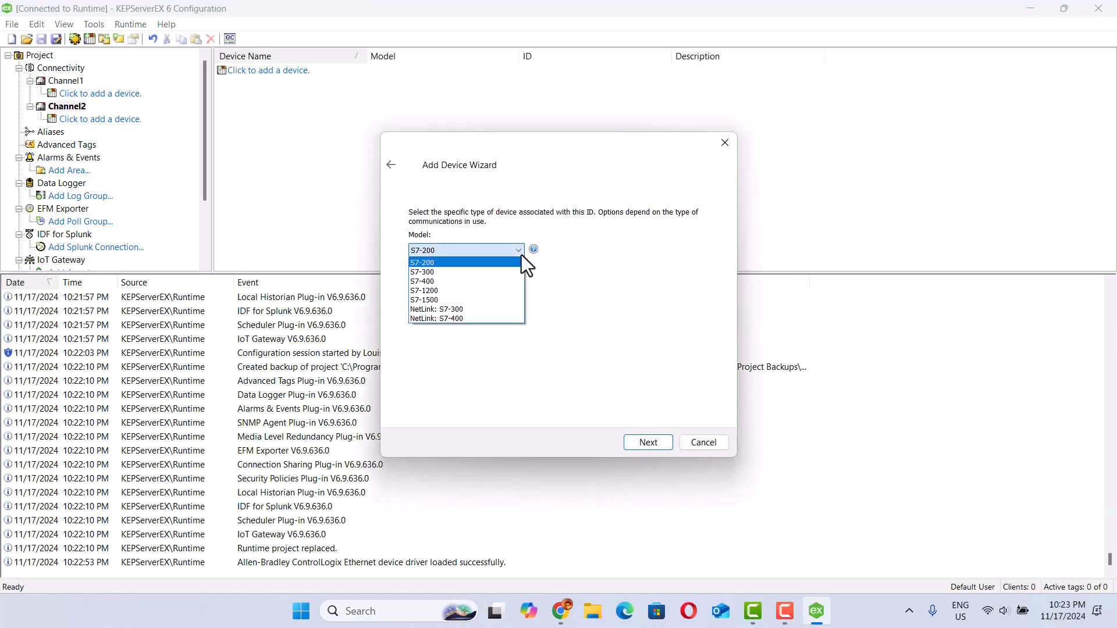
click(426, 300)
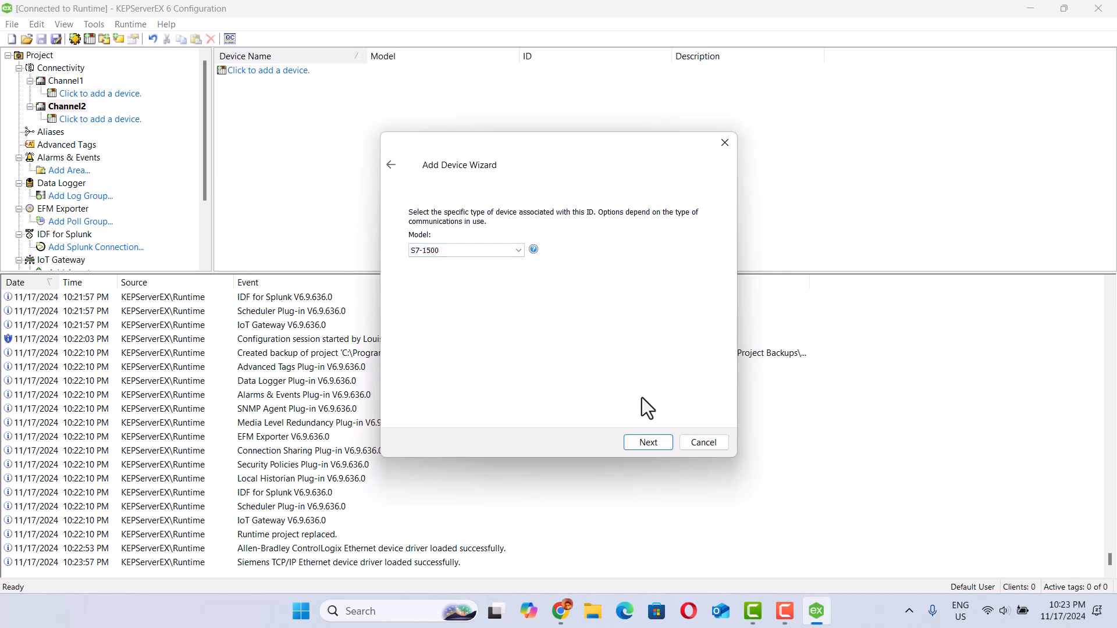
click(655, 444)
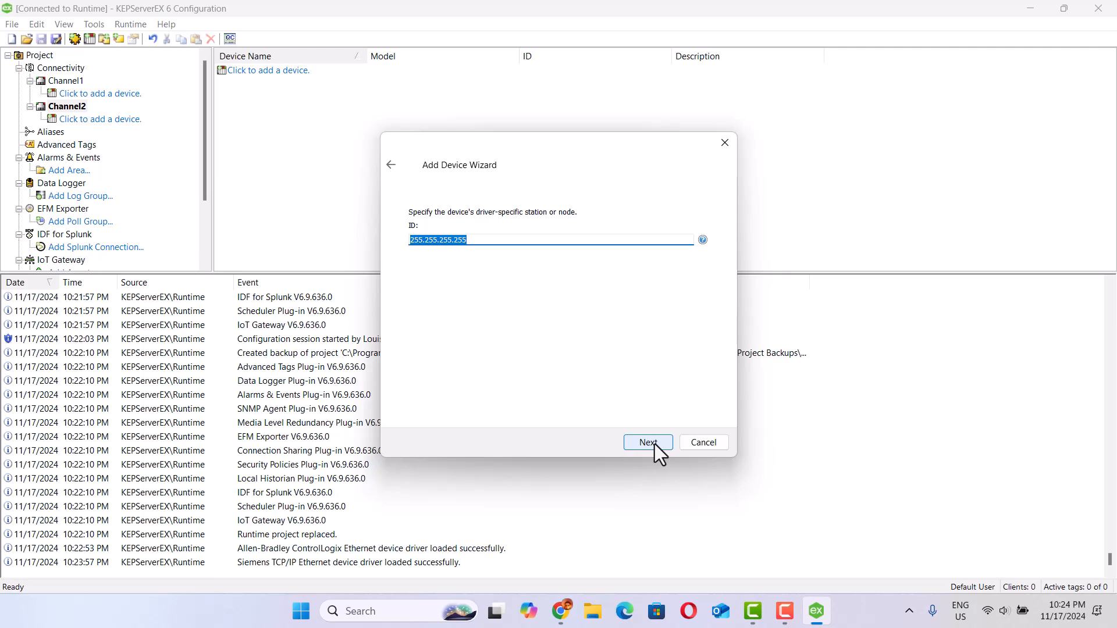
click(702, 443)
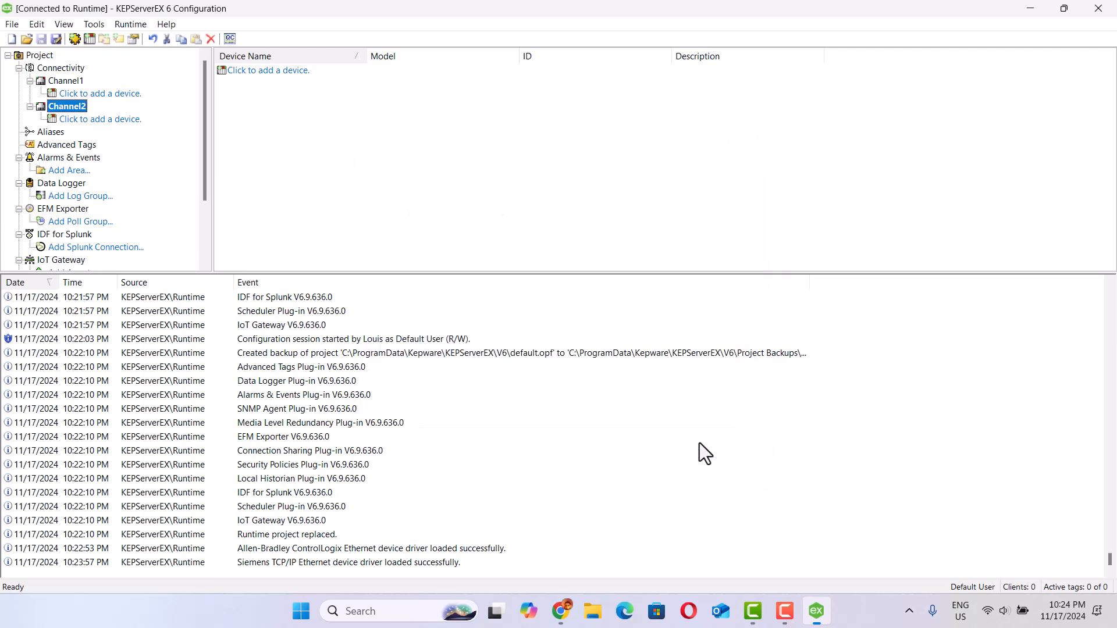
click(389, 218)
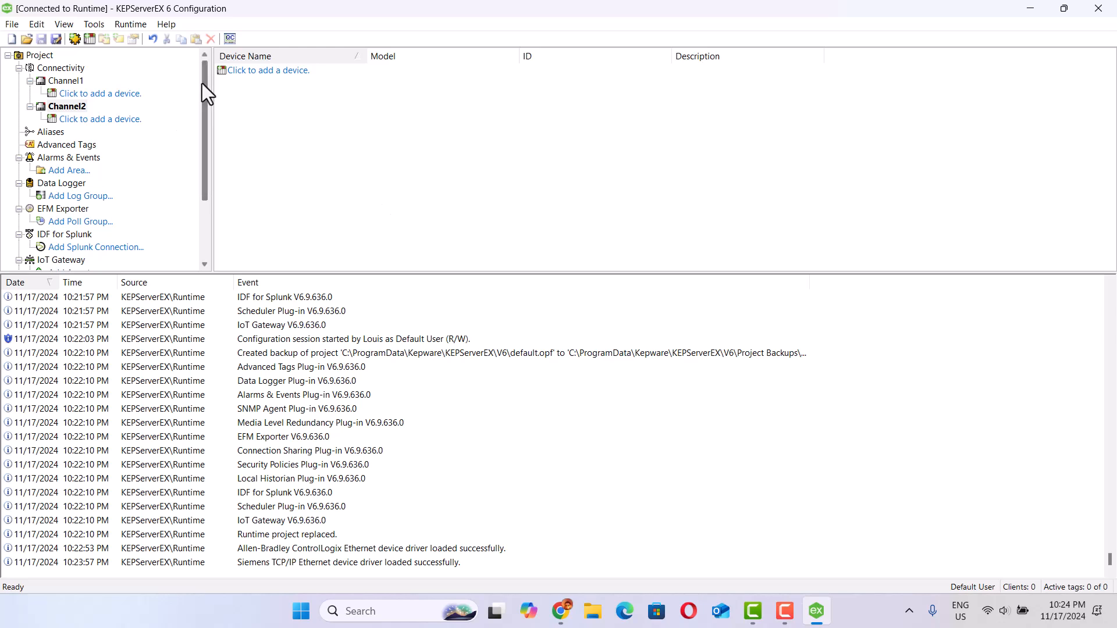
drag(202, 82, 197, 75)
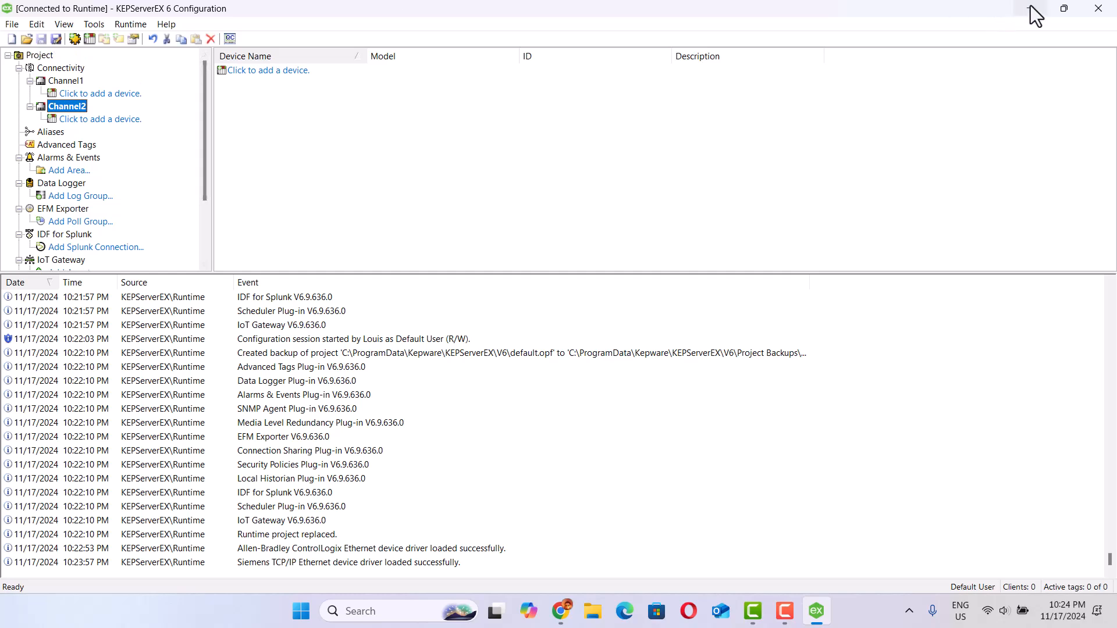
Switch to Chrome, search the YouTube Studio channel's videos for "Kepserverex", and return to the KEPServerEX configuration
click(1028, 10)
click(561, 613)
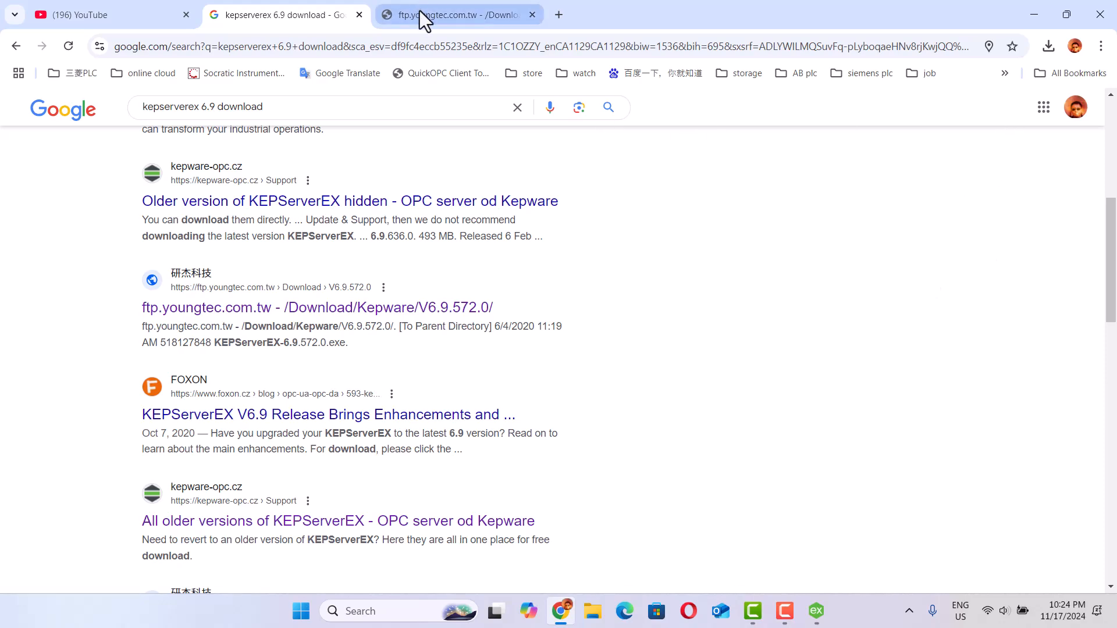
click(116, 18)
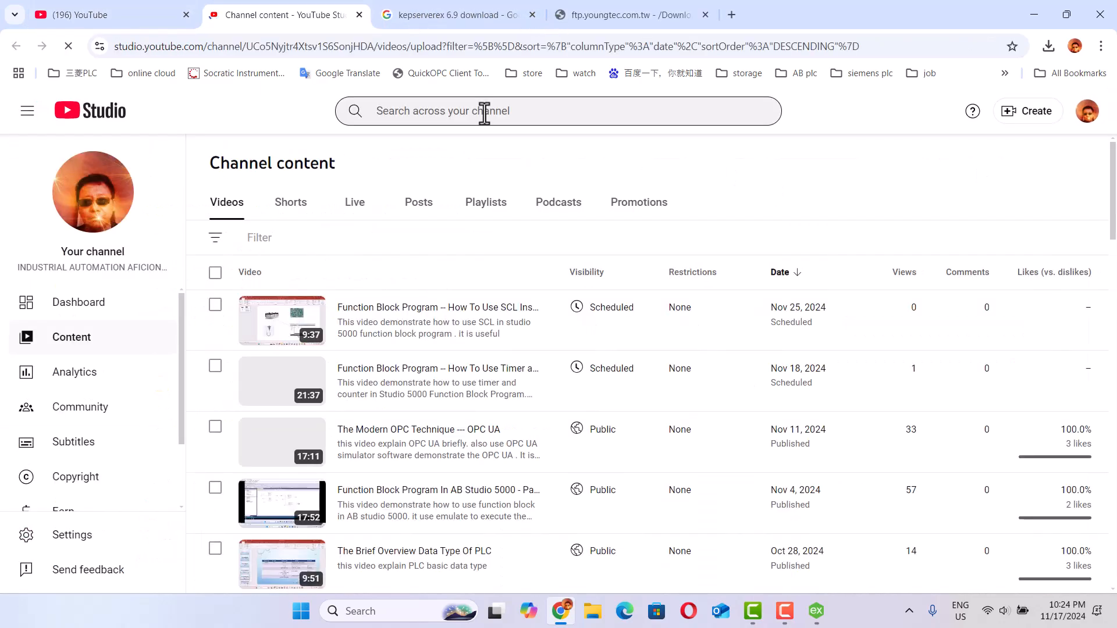
click(485, 112)
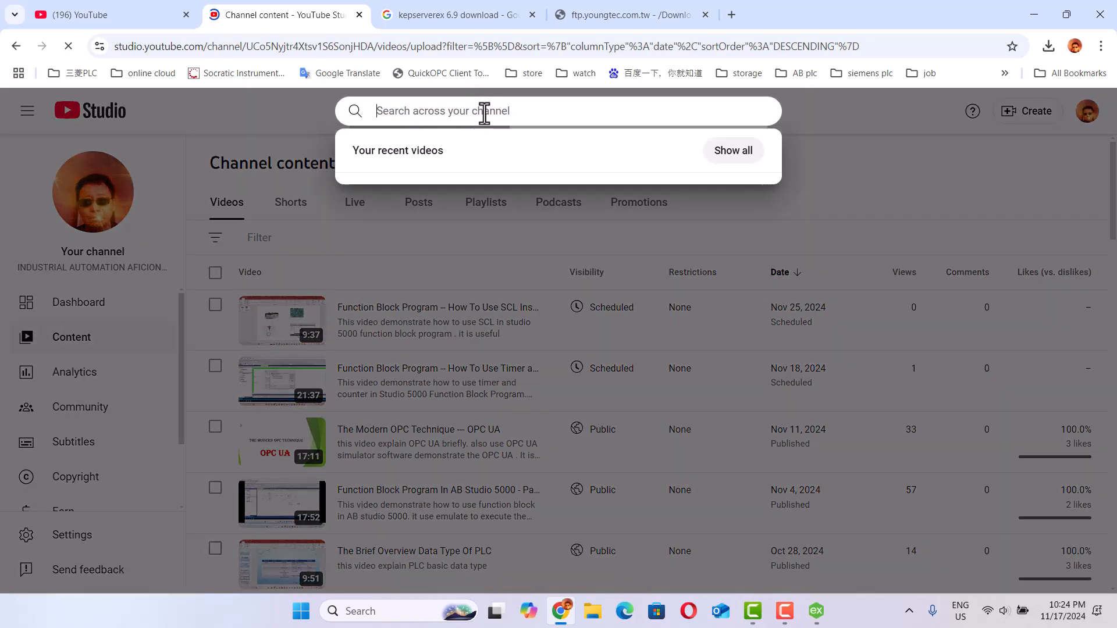
text(kepserve)
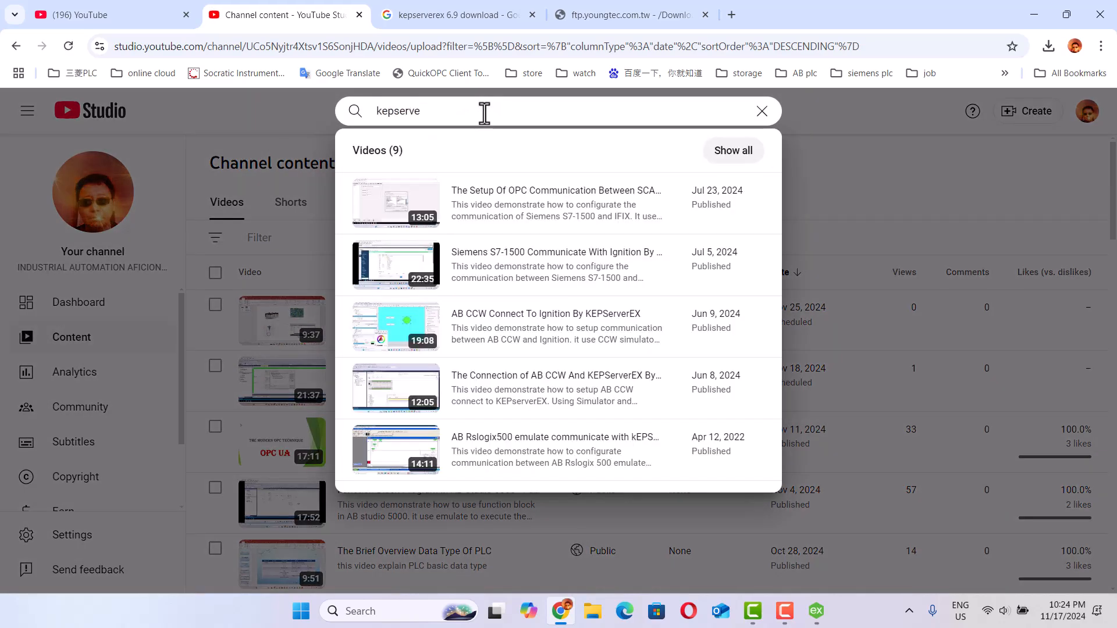
text(x)
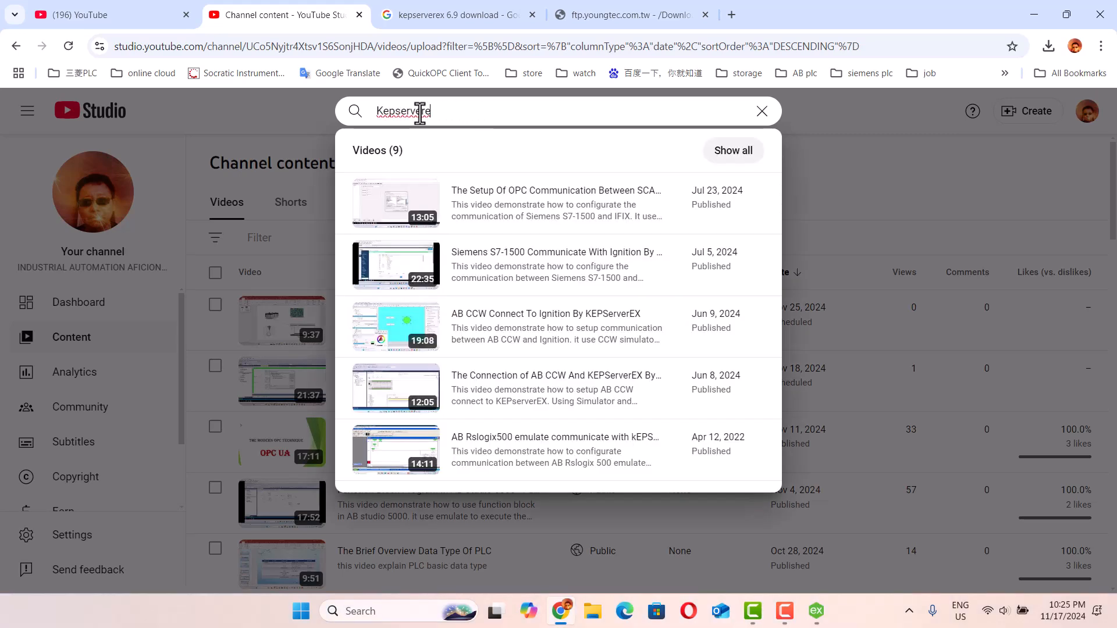
text(x)
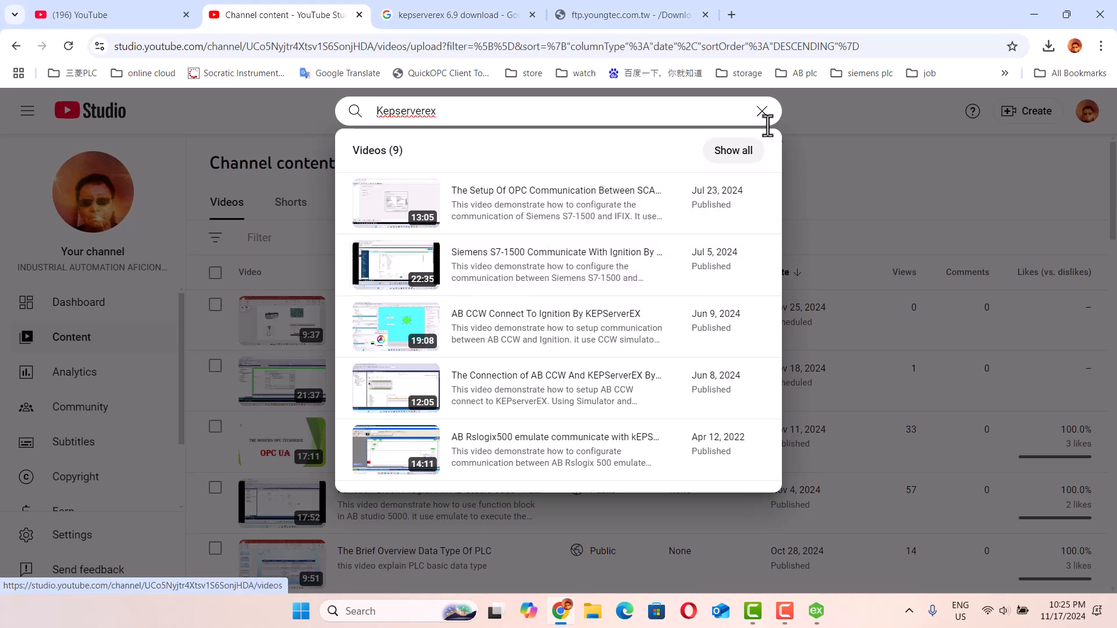
click(820, 112)
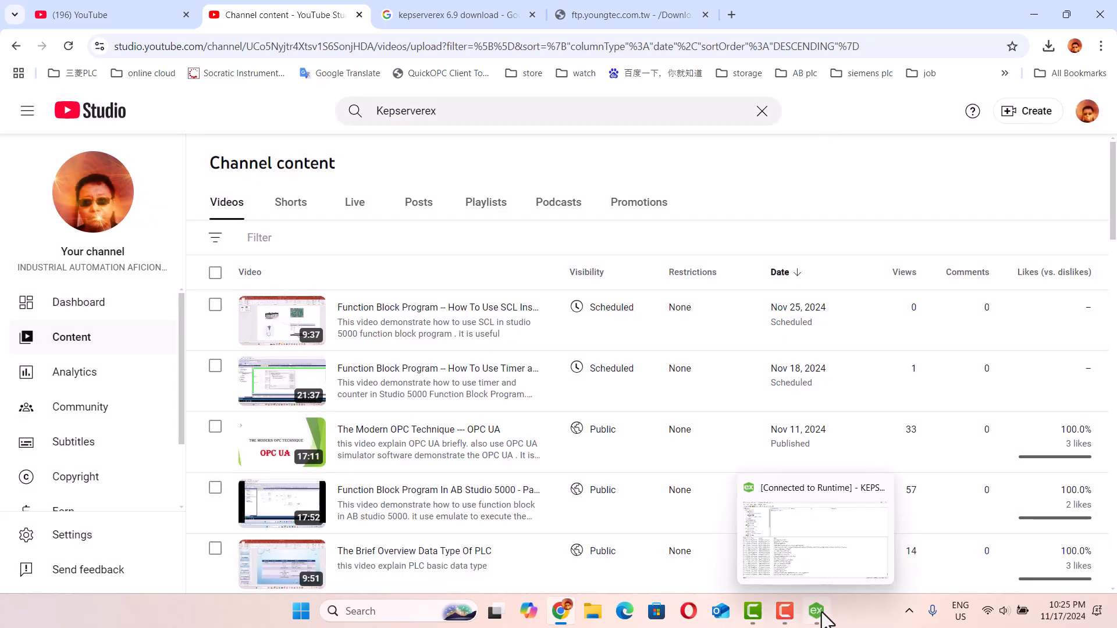
click(817, 611)
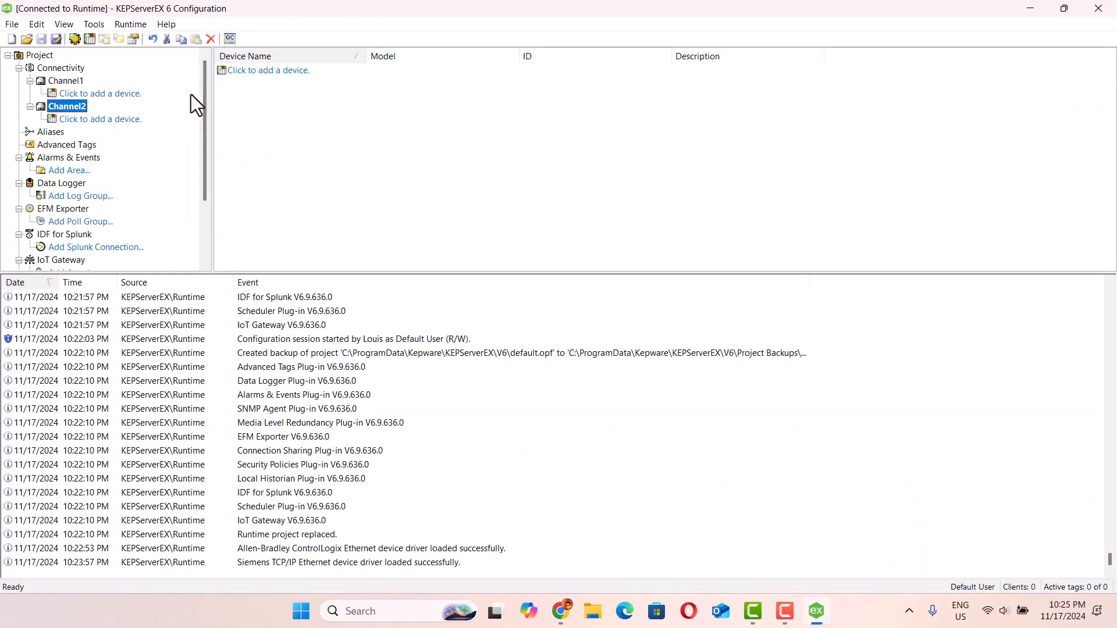
drag(204, 104, 204, 71)
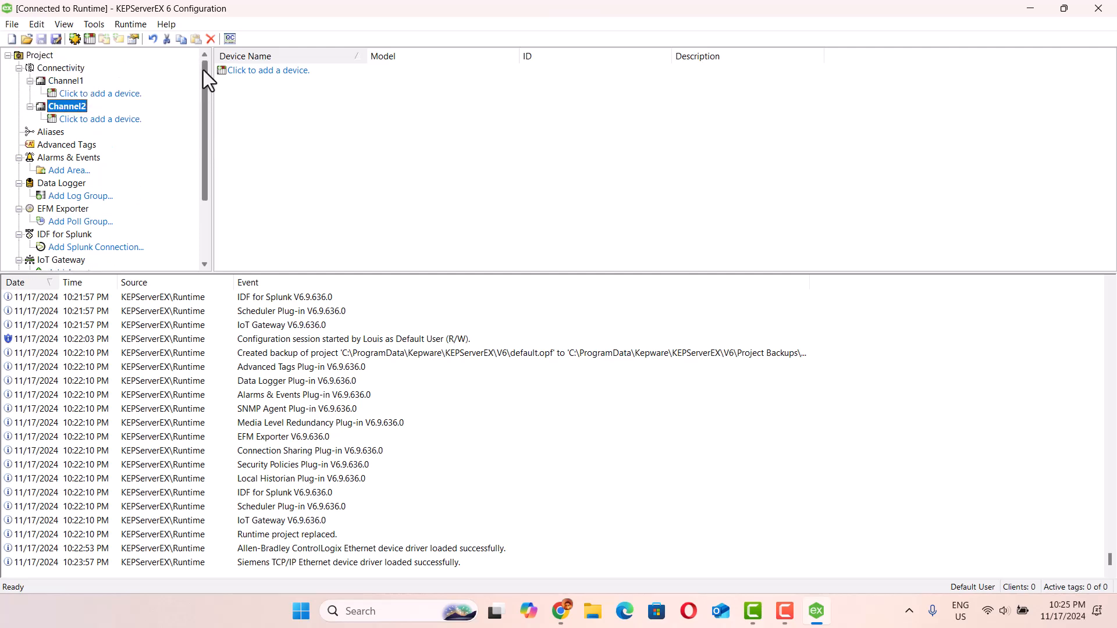